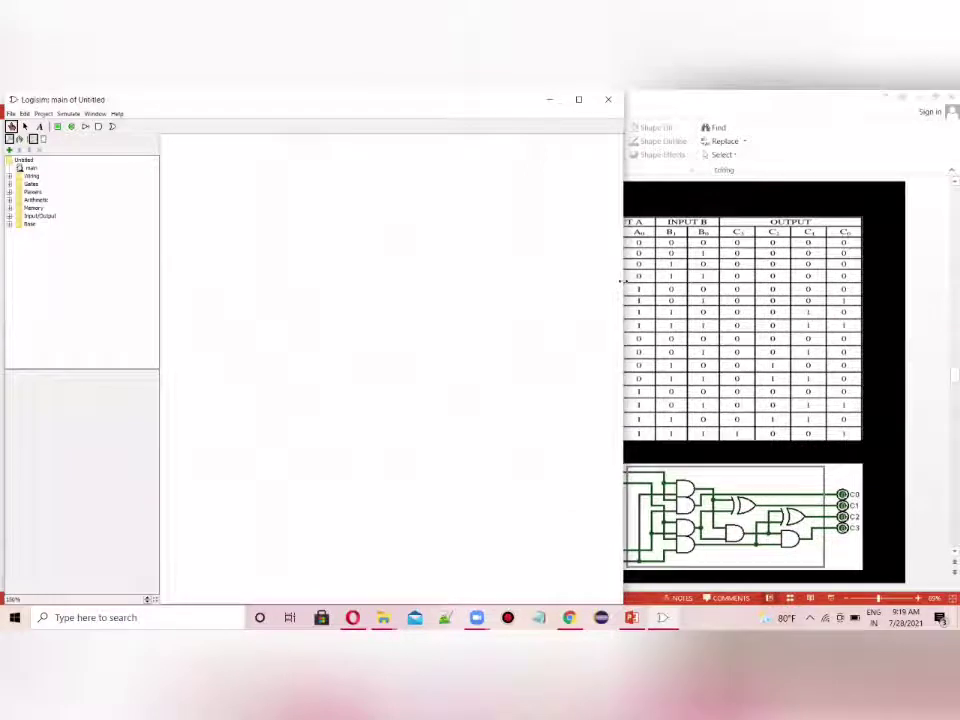
Narrow the window to uncover the reference diagram, and place four AND gates in one column as two stacked pairs.
left_click_drag(621, 283, 586, 286)
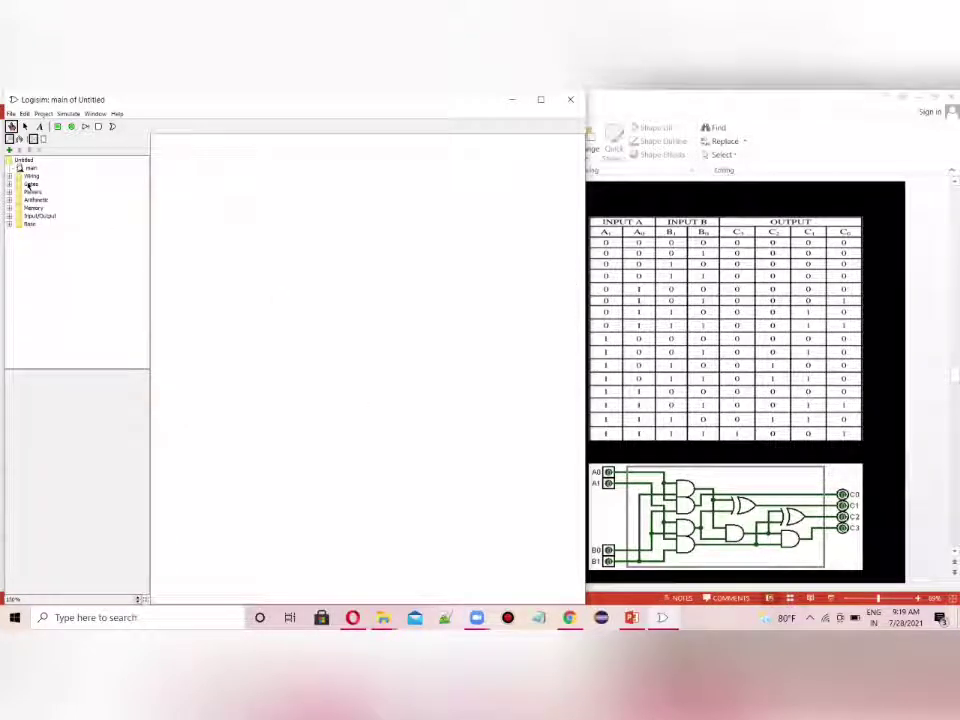
left_click(99, 127)
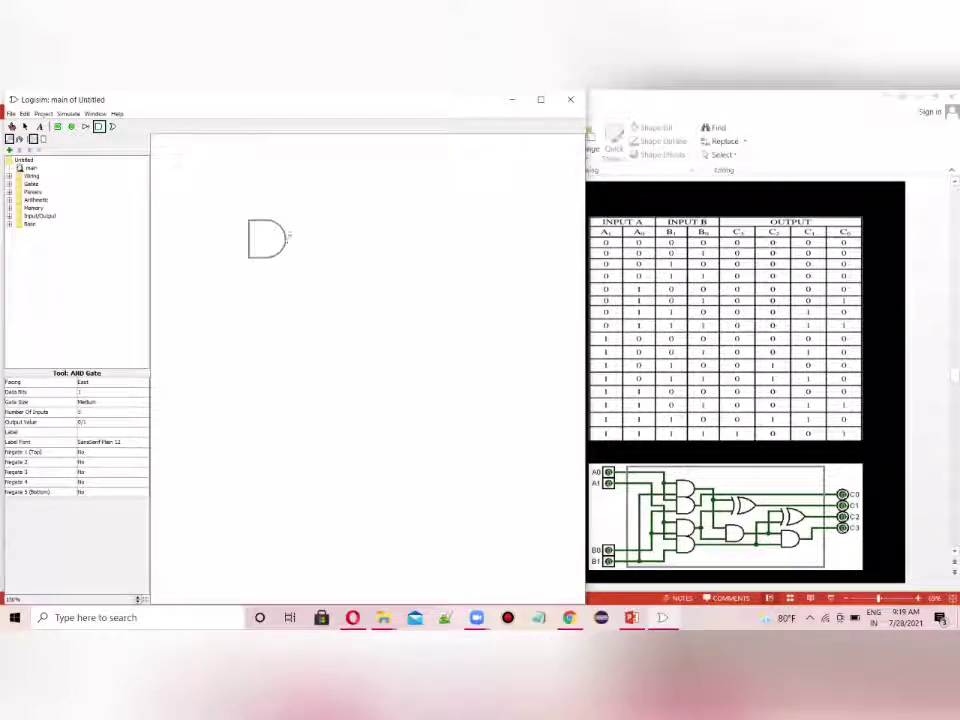
left_click(280, 232)
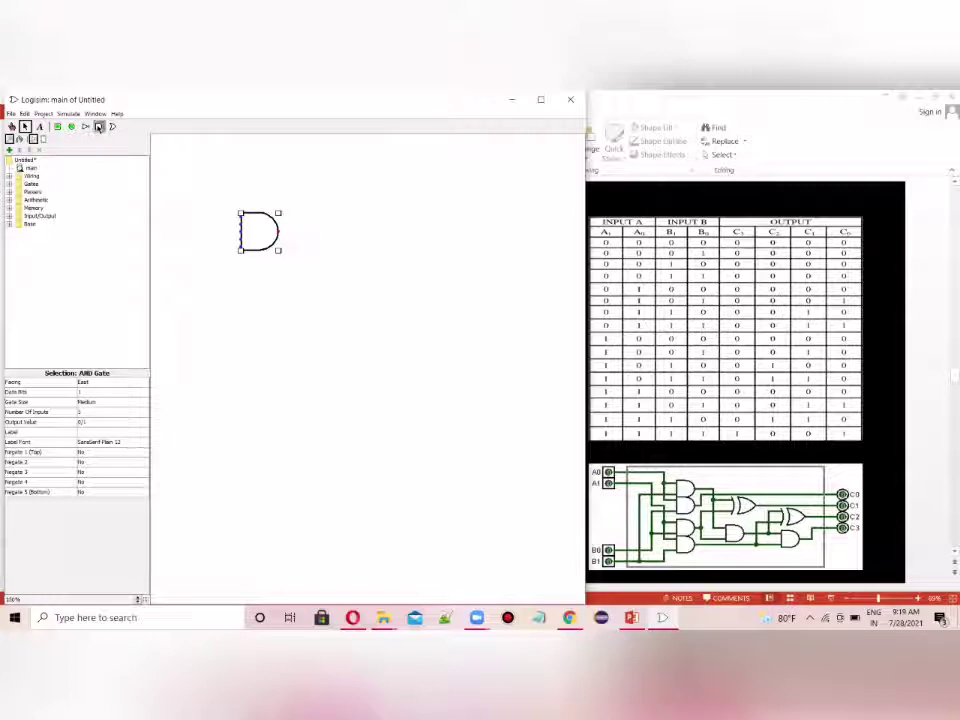
left_click(99, 127)
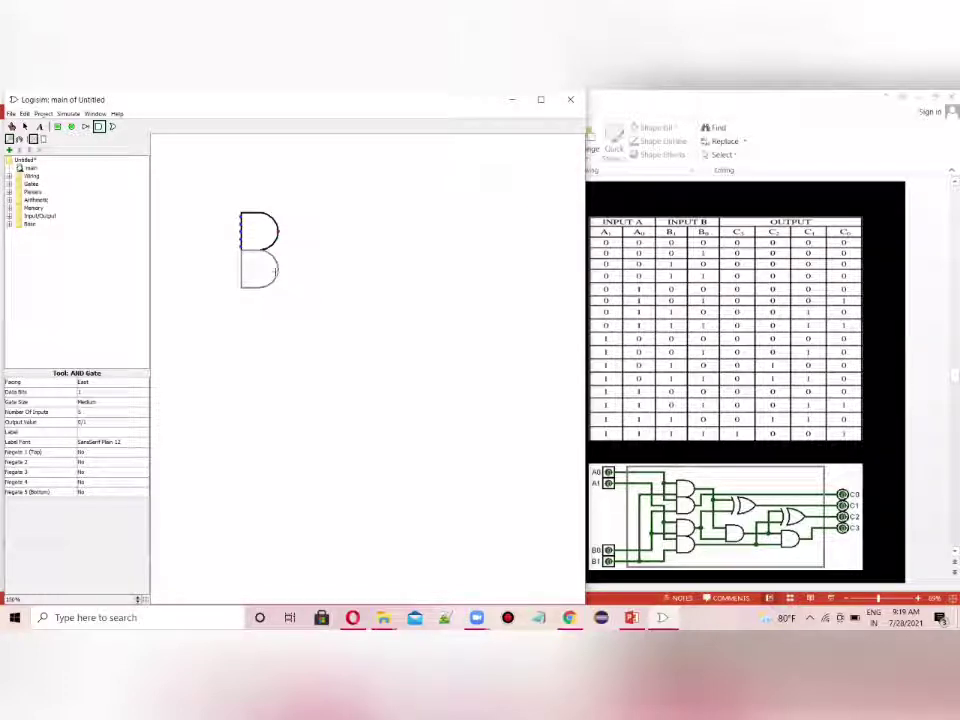
left_click(275, 270)
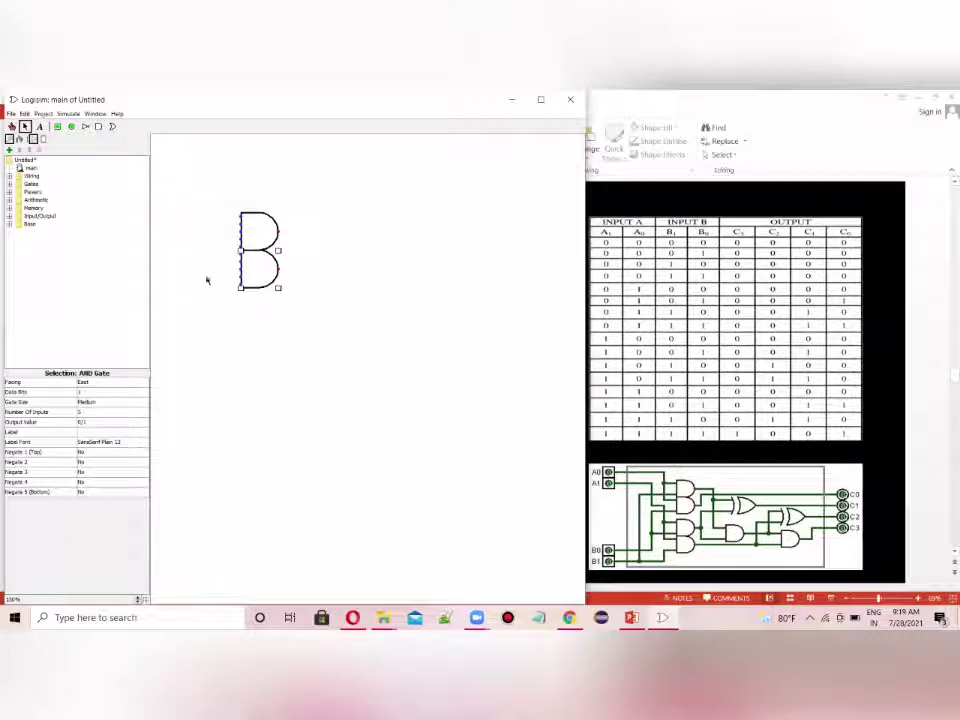
left_click(98, 126)
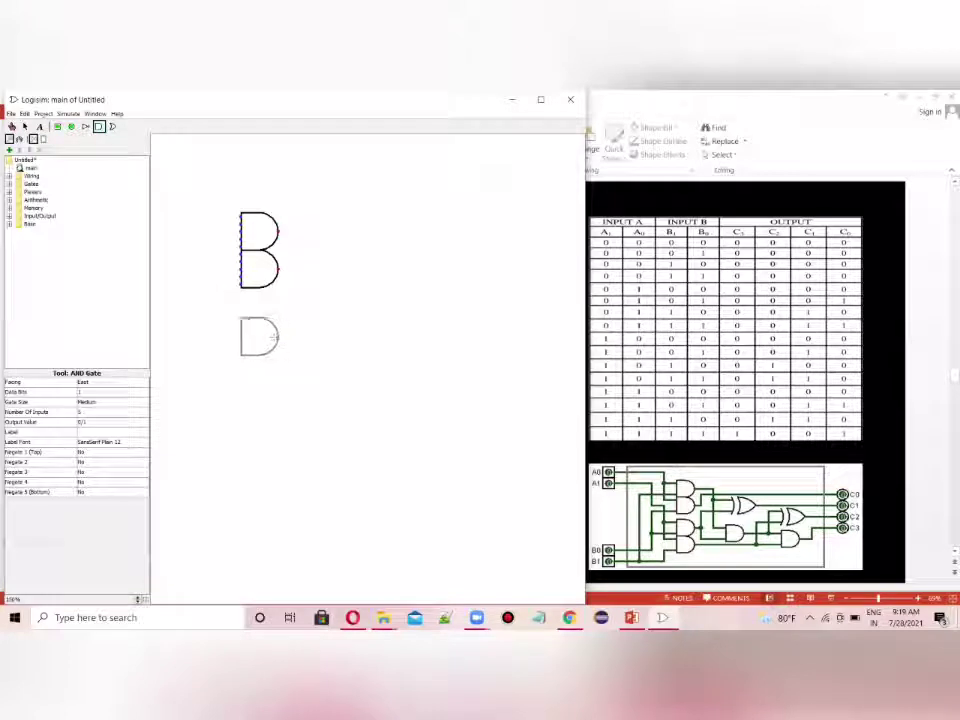
left_click(273, 337)
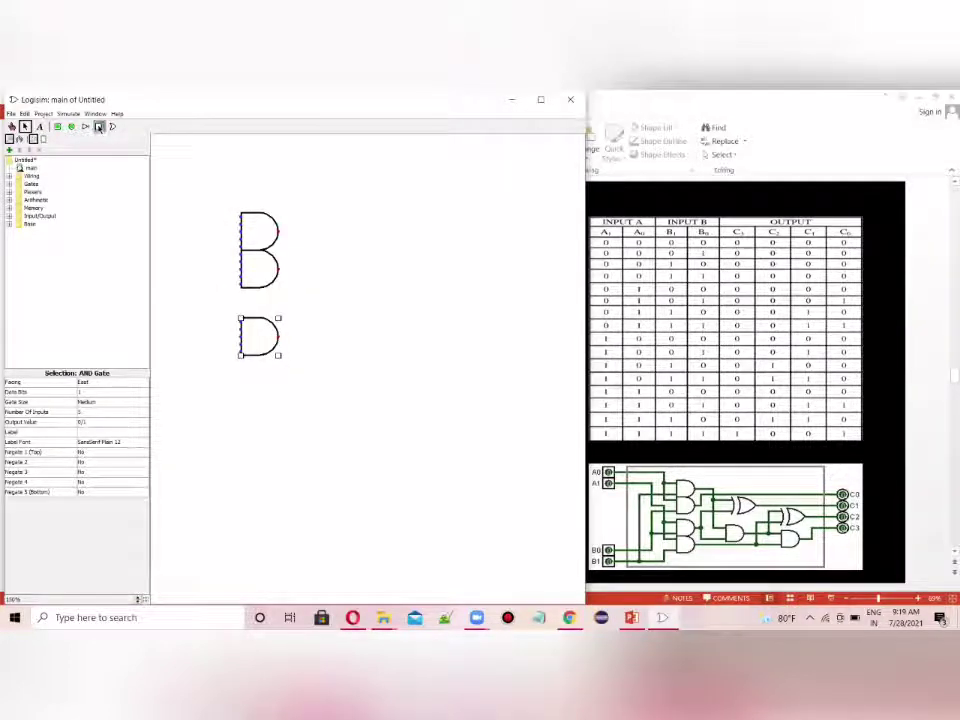
left_click(98, 126)
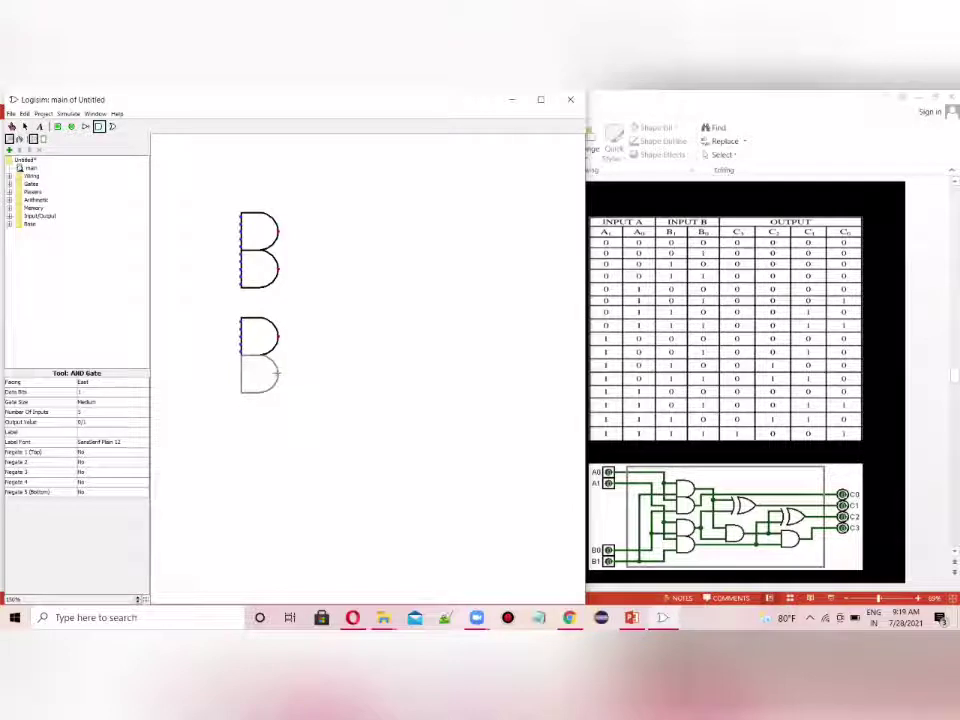
left_click(278, 374)
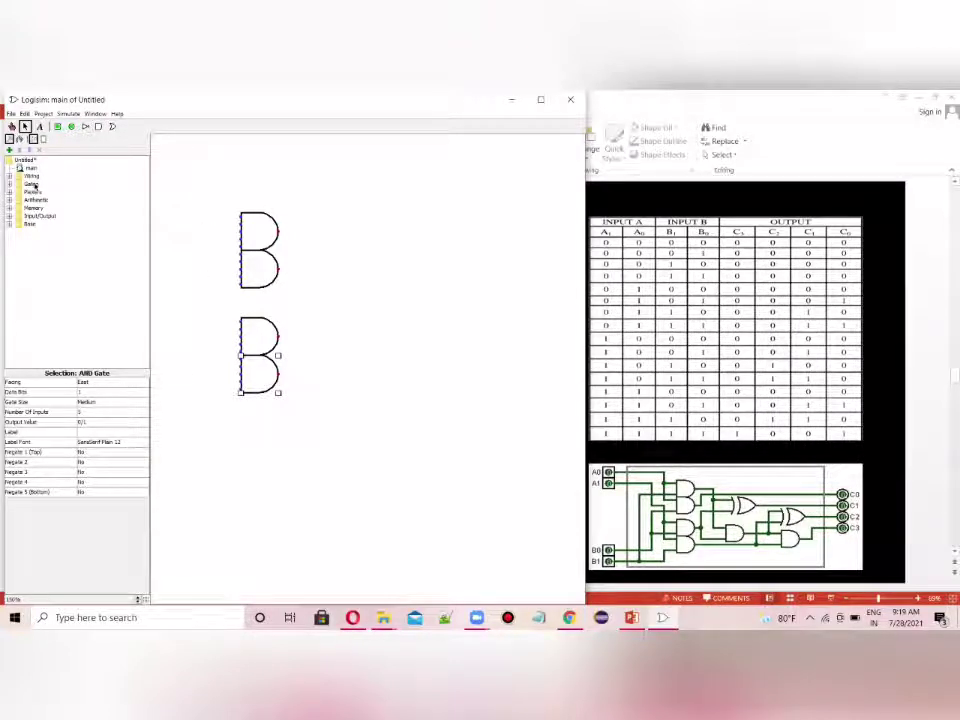
Place an XOR gate to the right of the upper AND pair, with an AND gate directly below it.
double_click(32, 185)
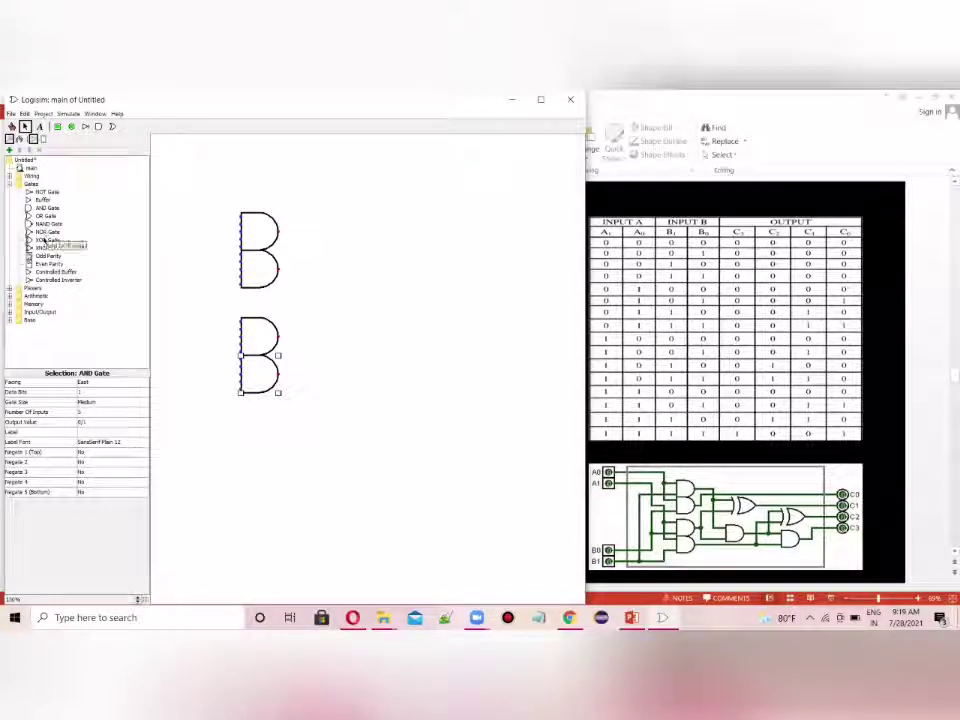
left_click(46, 240)
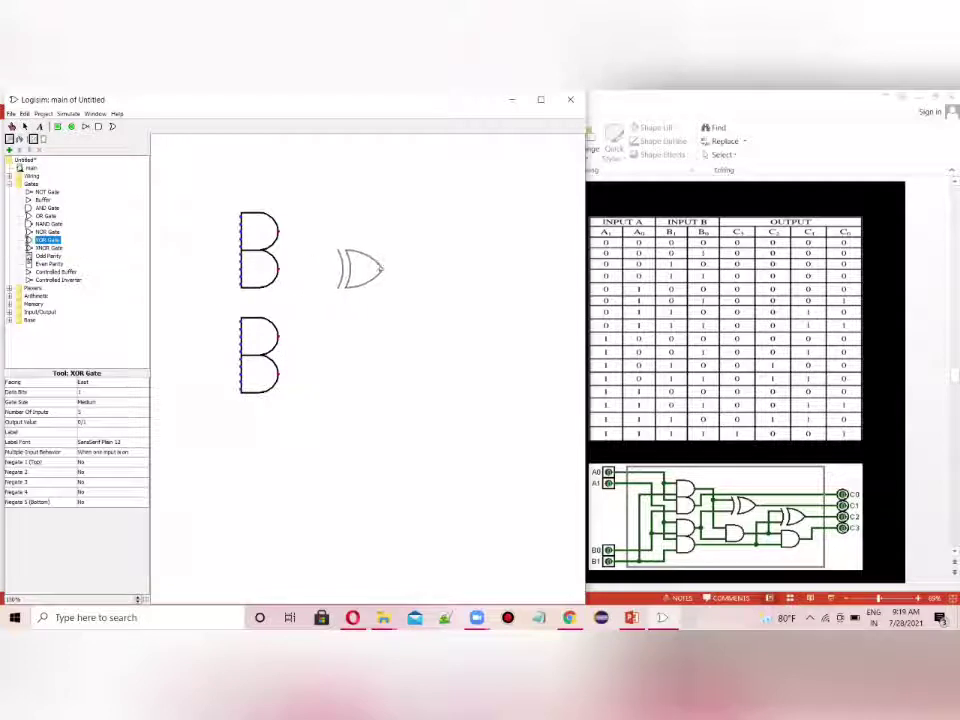
left_click(380, 267)
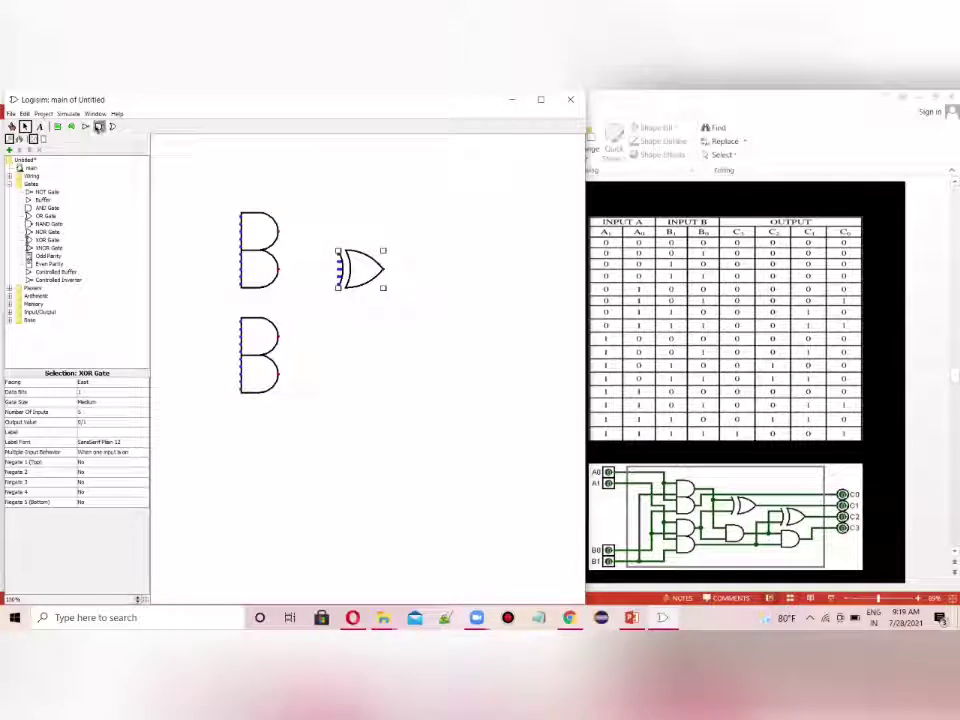
left_click(98, 126)
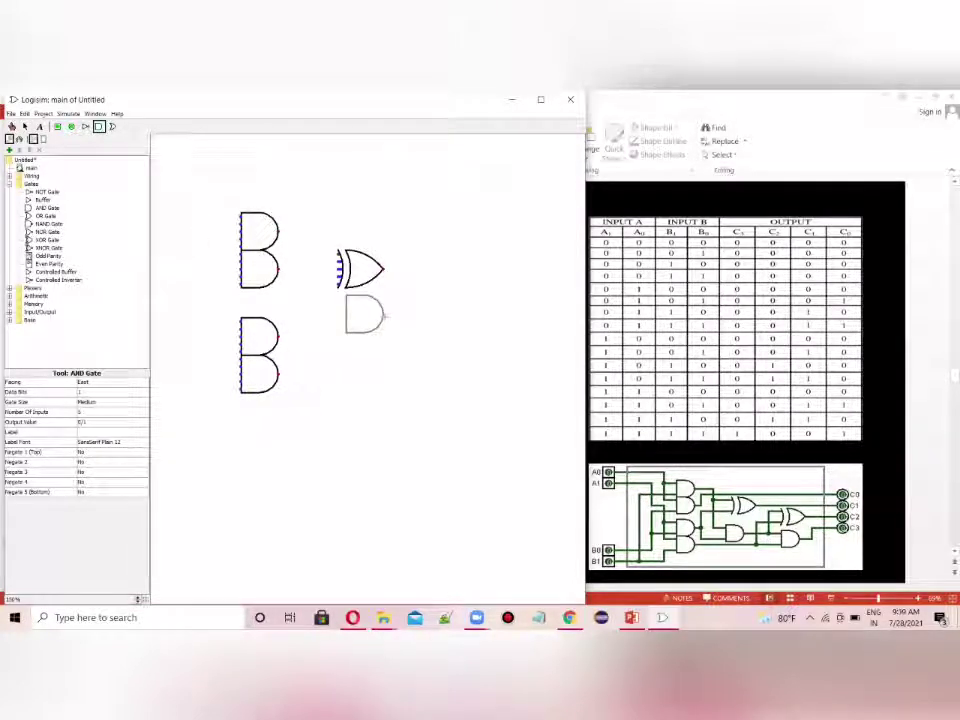
left_click(384, 316)
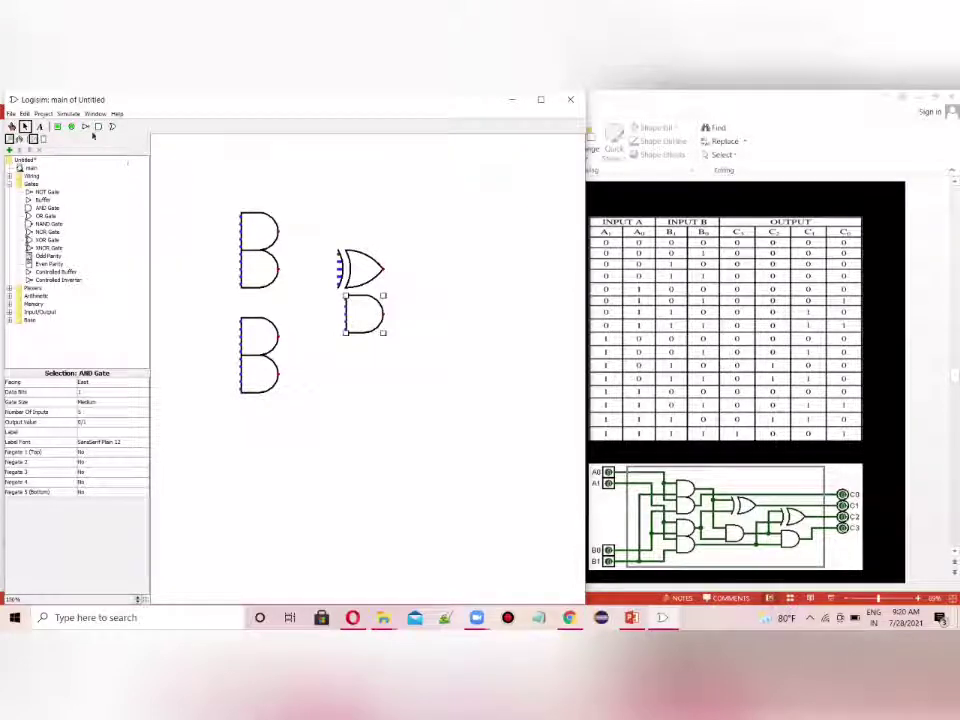
Add a second XOR gate with an AND gate beneath it as a third column, slightly lower than the middle gates.
left_click(47, 232)
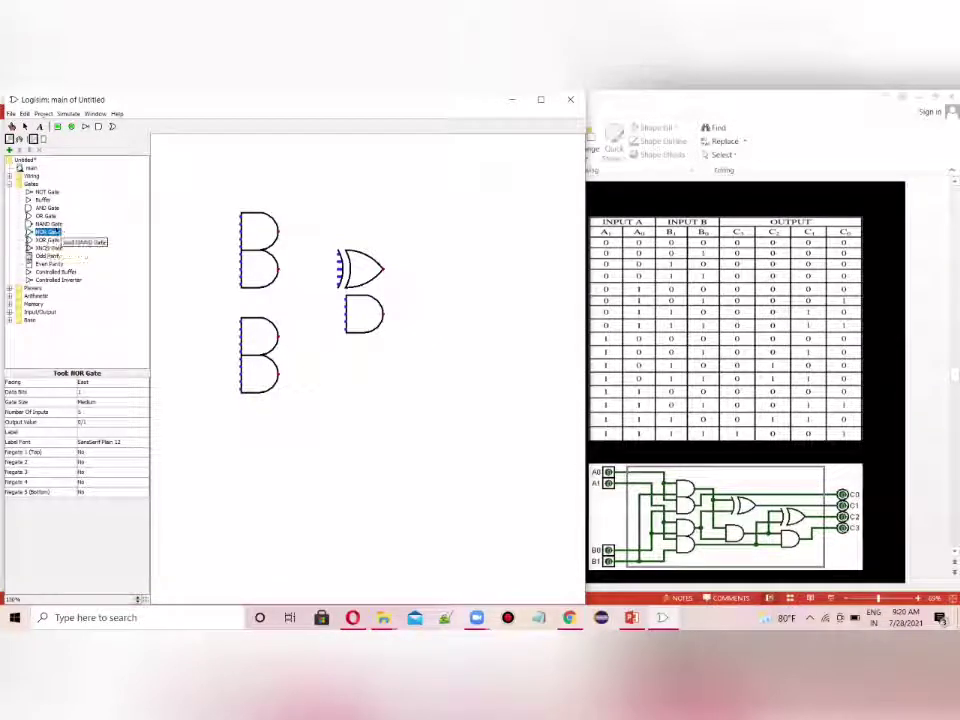
left_click(44, 241)
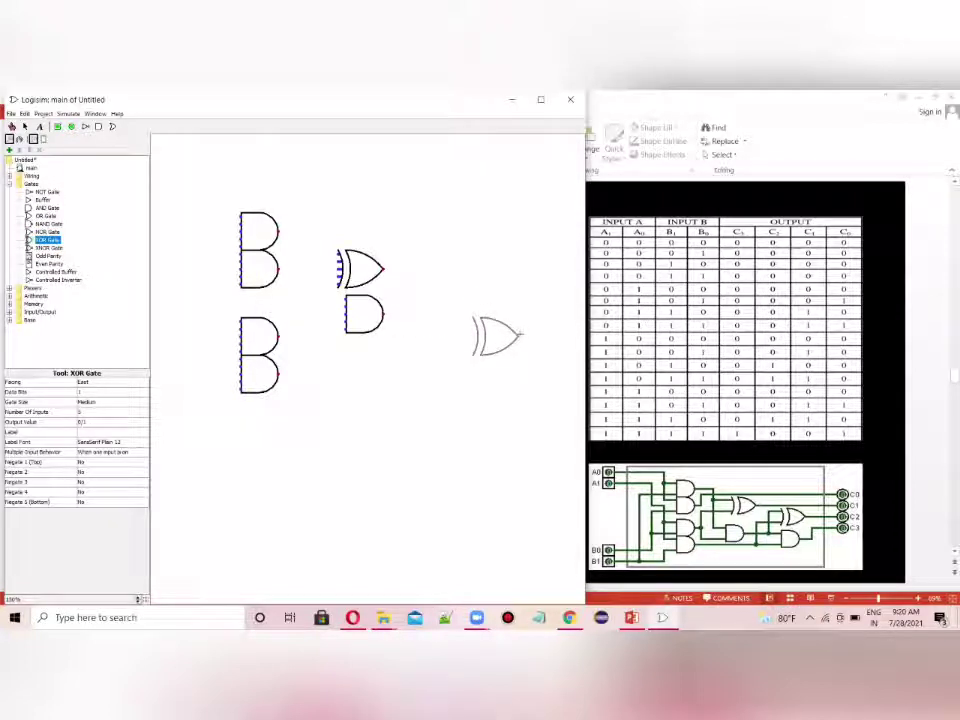
left_click(518, 336)
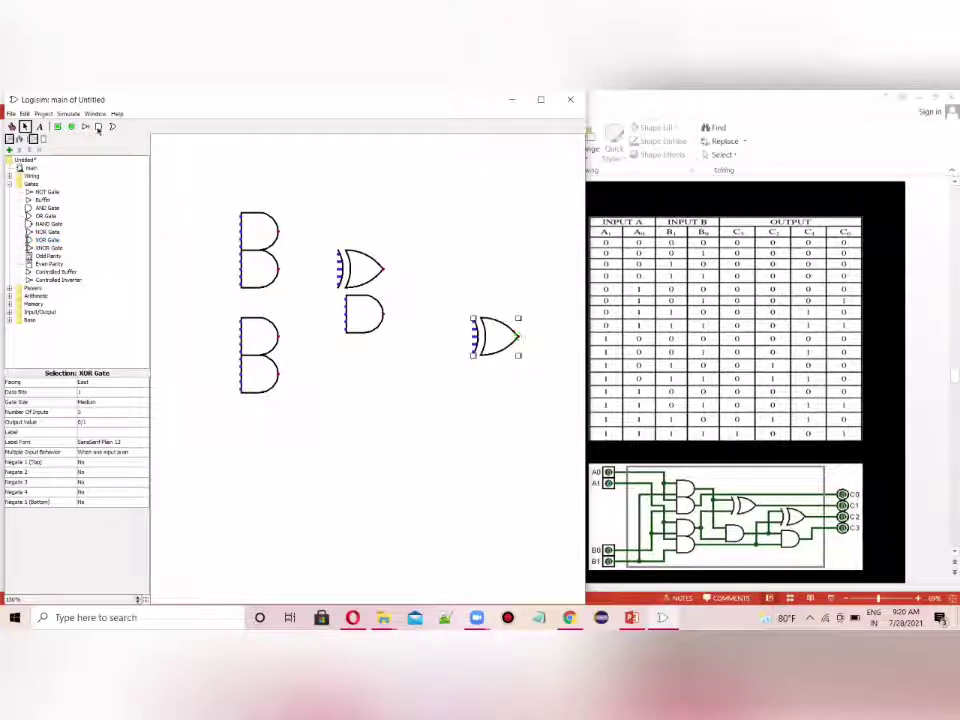
left_click(98, 127)
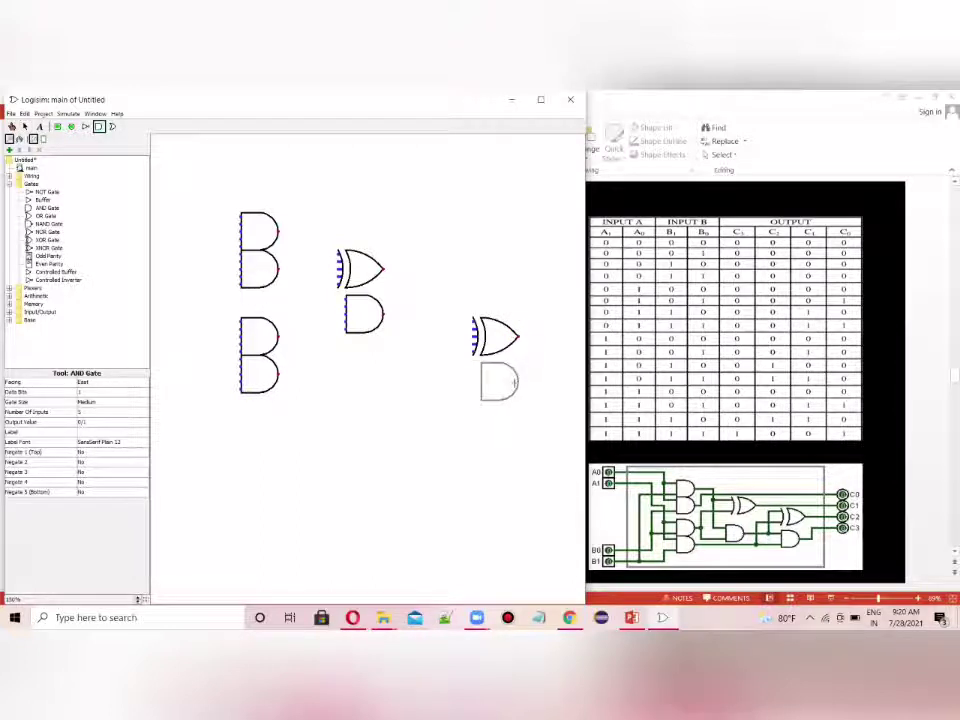
left_click(516, 382)
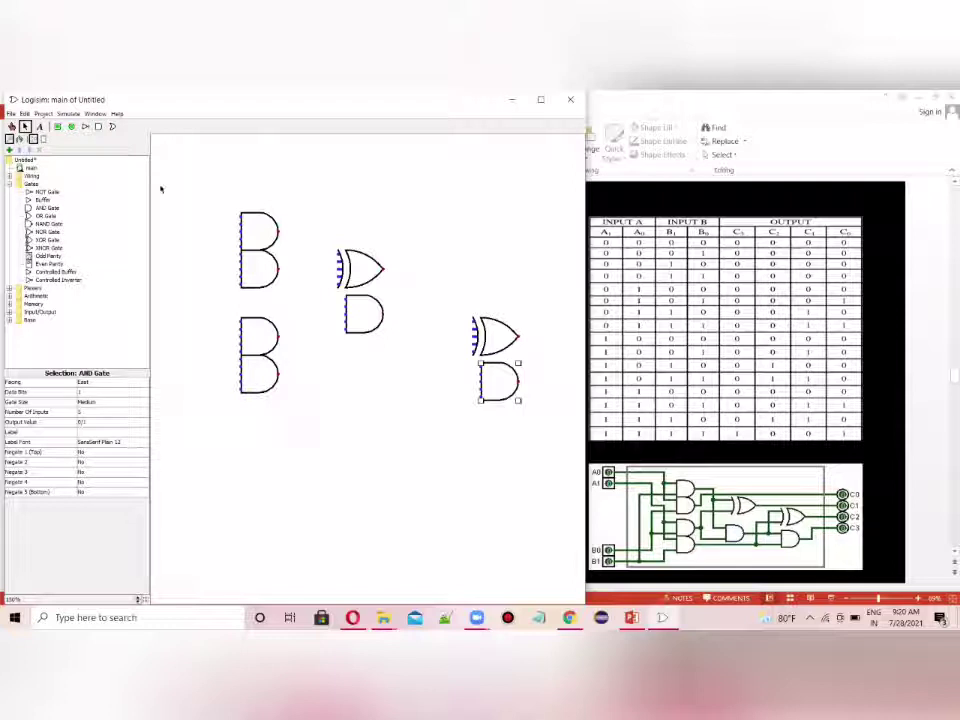
Place two input pins, one above the other, to the upper left of the first AND gate.
left_click(57, 127)
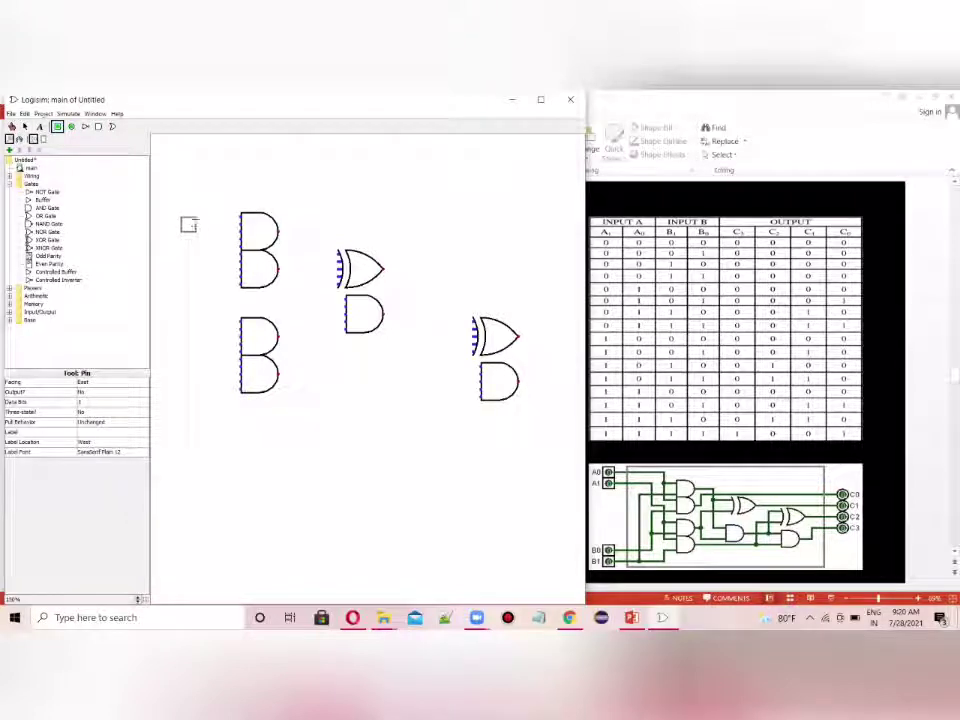
left_click(180, 202)
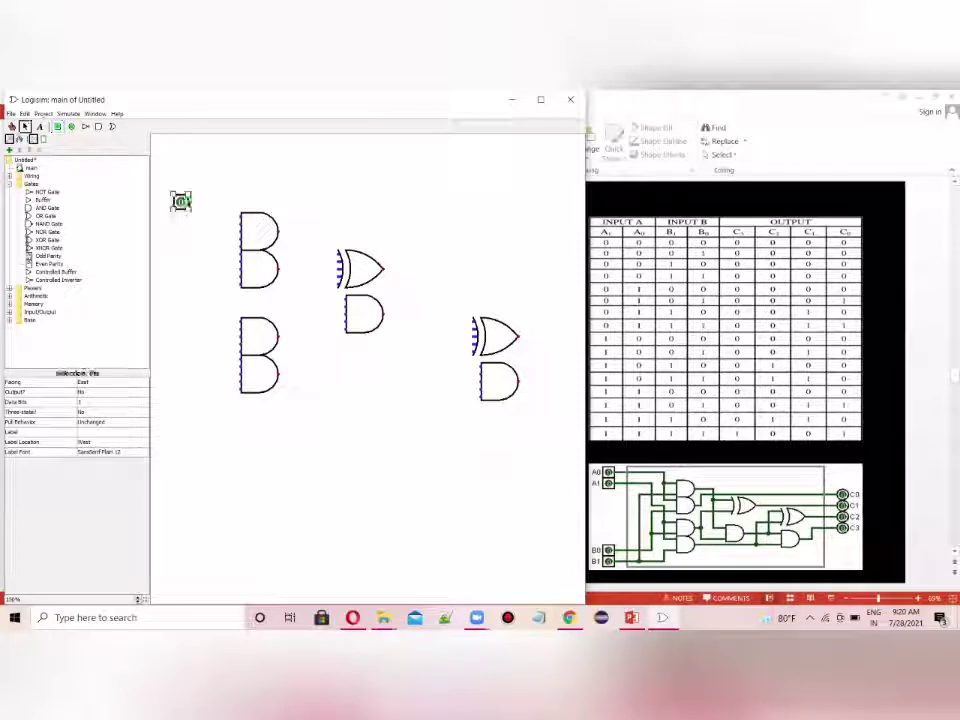
left_click(57, 126)
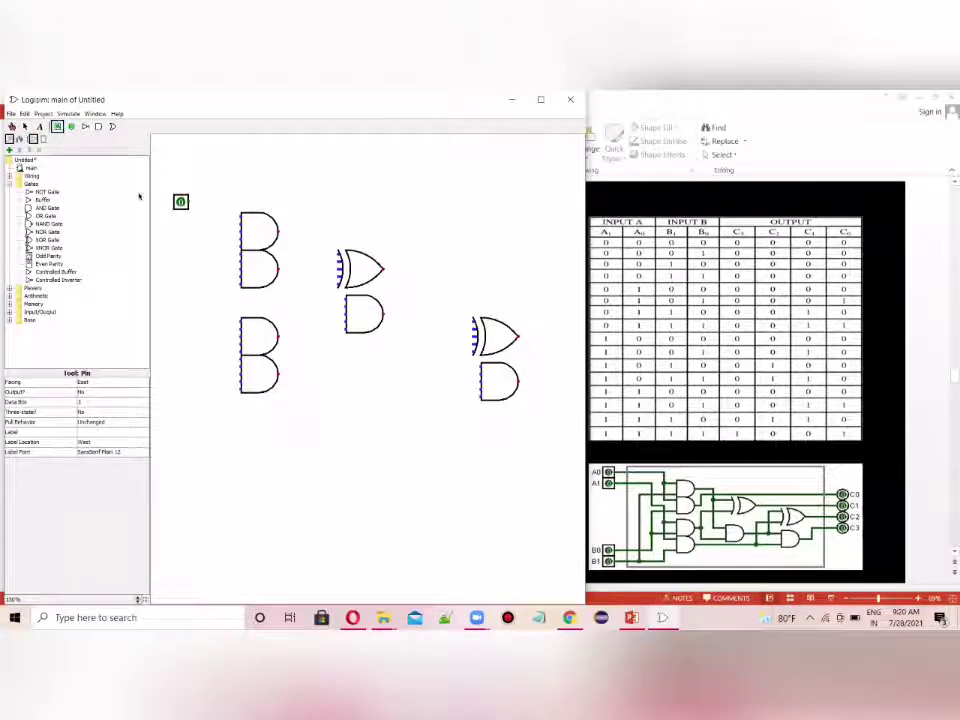
left_click(180, 224)
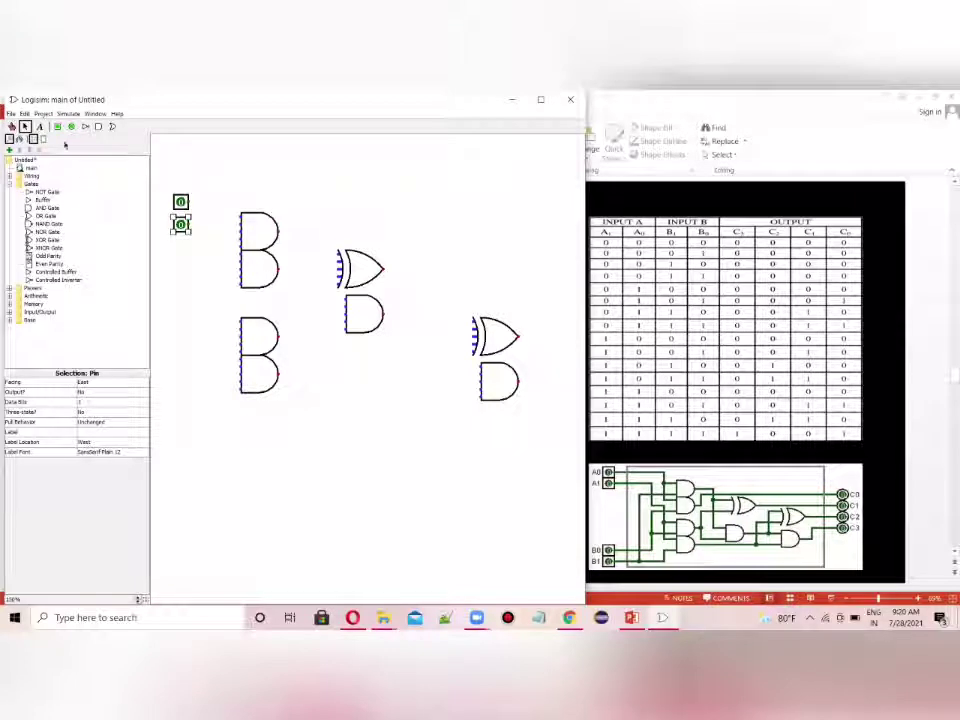
Add two more input pins below and left of the lower AND pair, aligned with the upper pins, and close the gap within each pin pair.
left_click(57, 126)
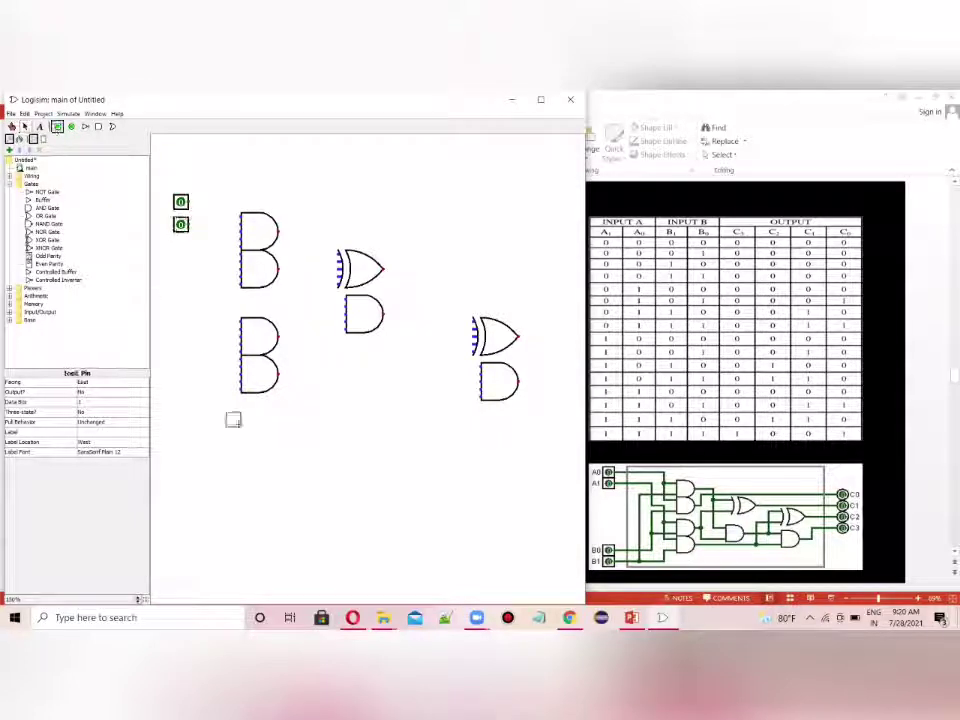
left_click(175, 418)
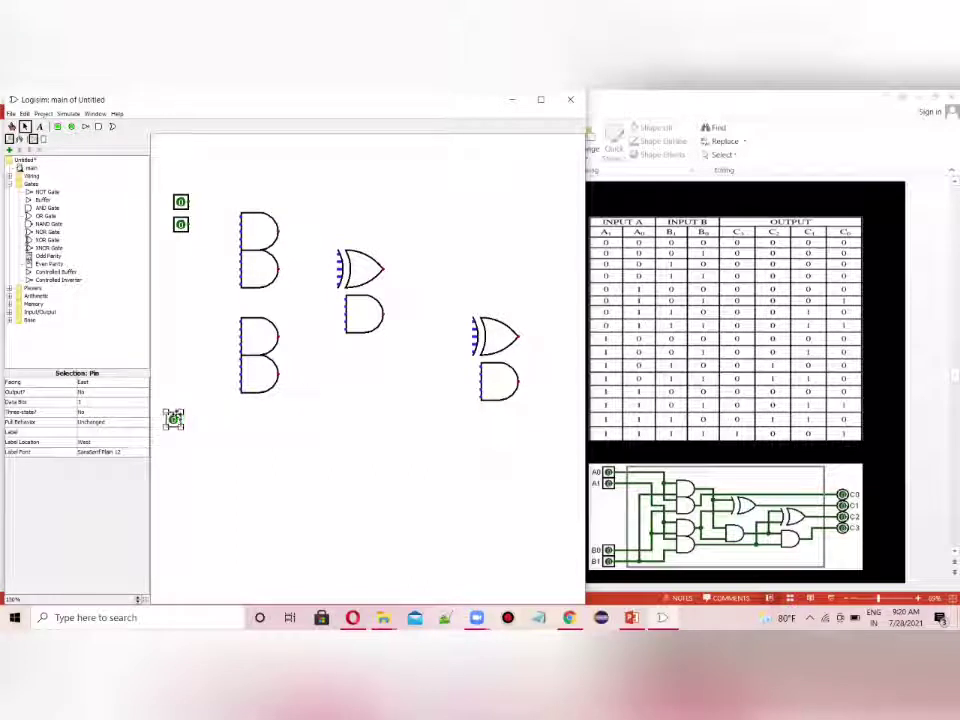
left_click_drag(178, 416, 186, 417)
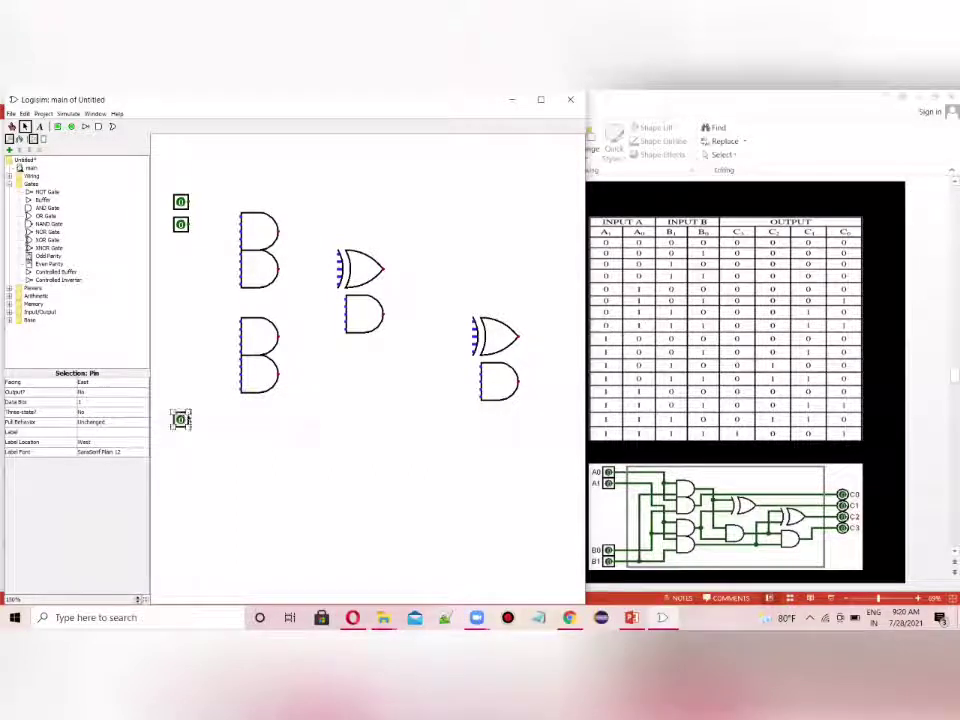
left_click(57, 127)
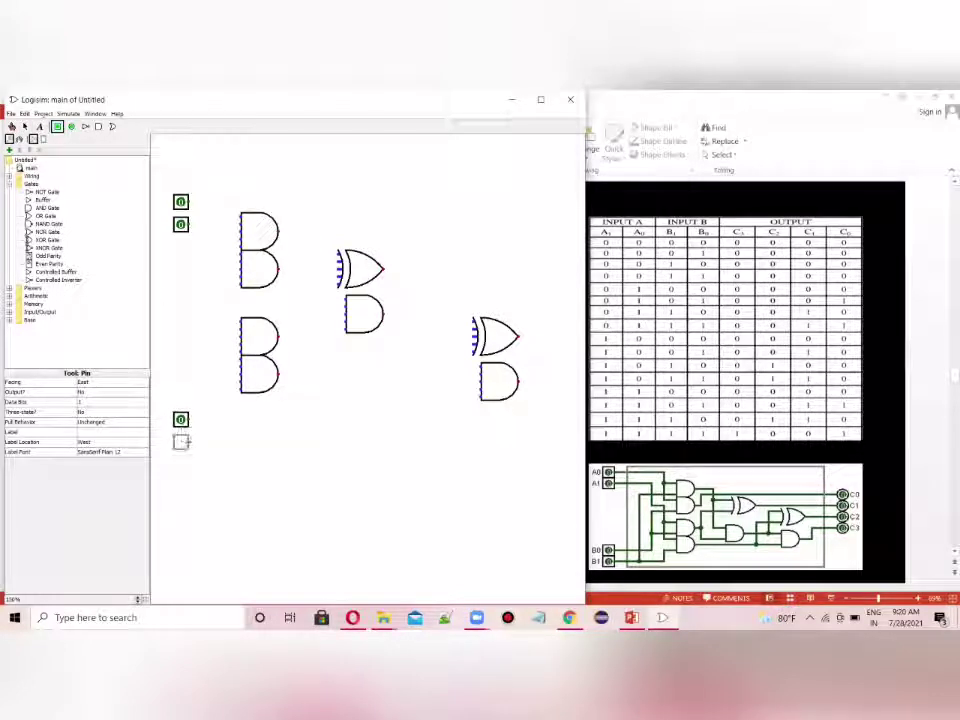
left_click(187, 443)
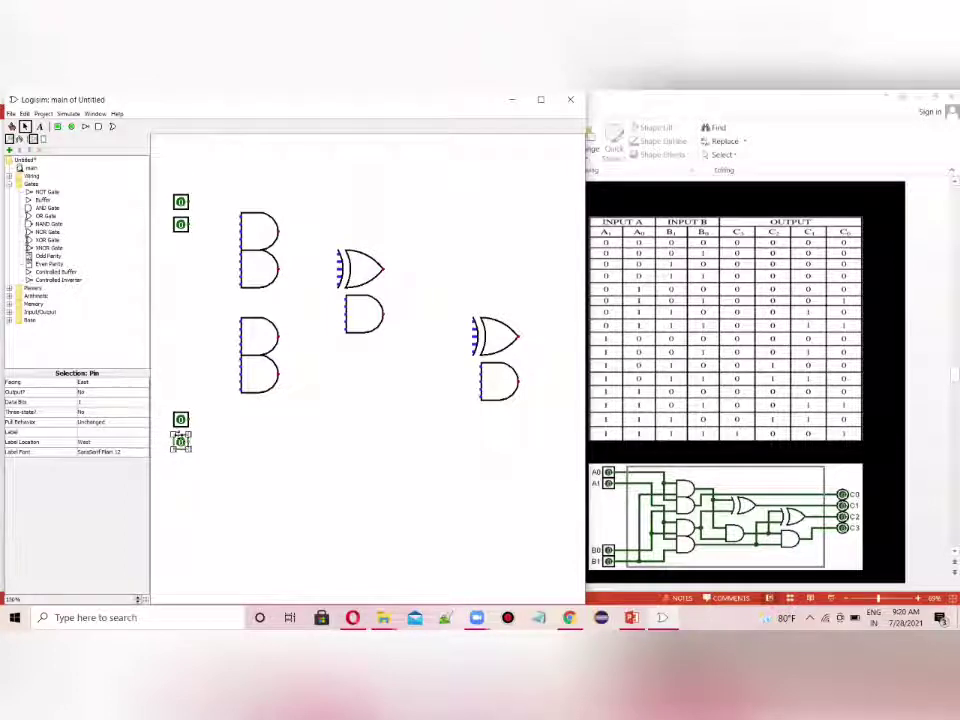
left_click_drag(181, 442, 181, 433)
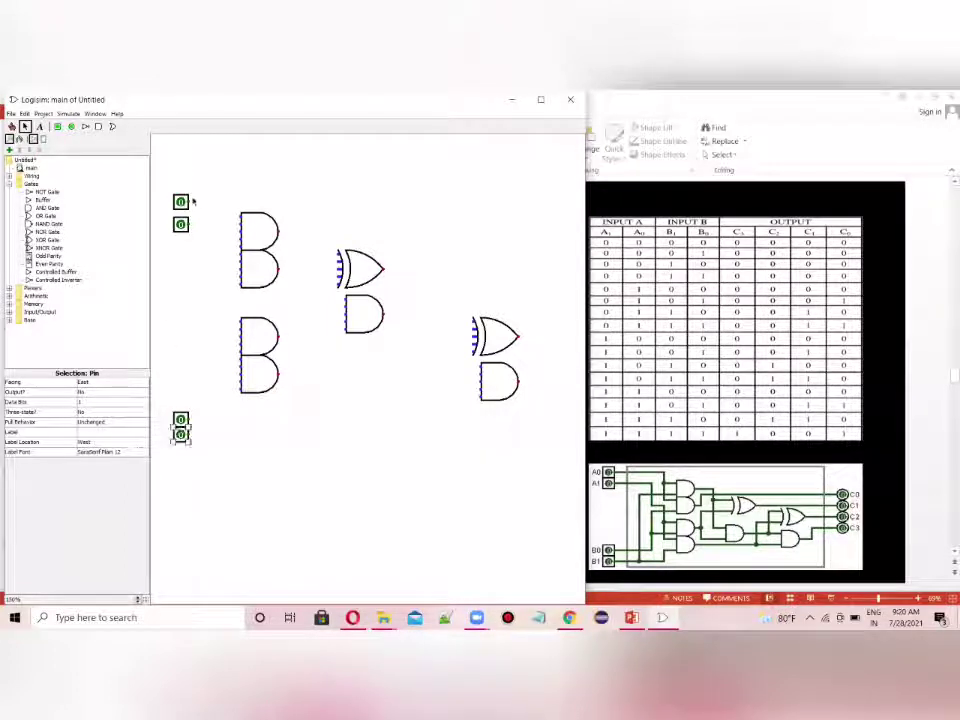
left_click_drag(181, 225, 181, 217)
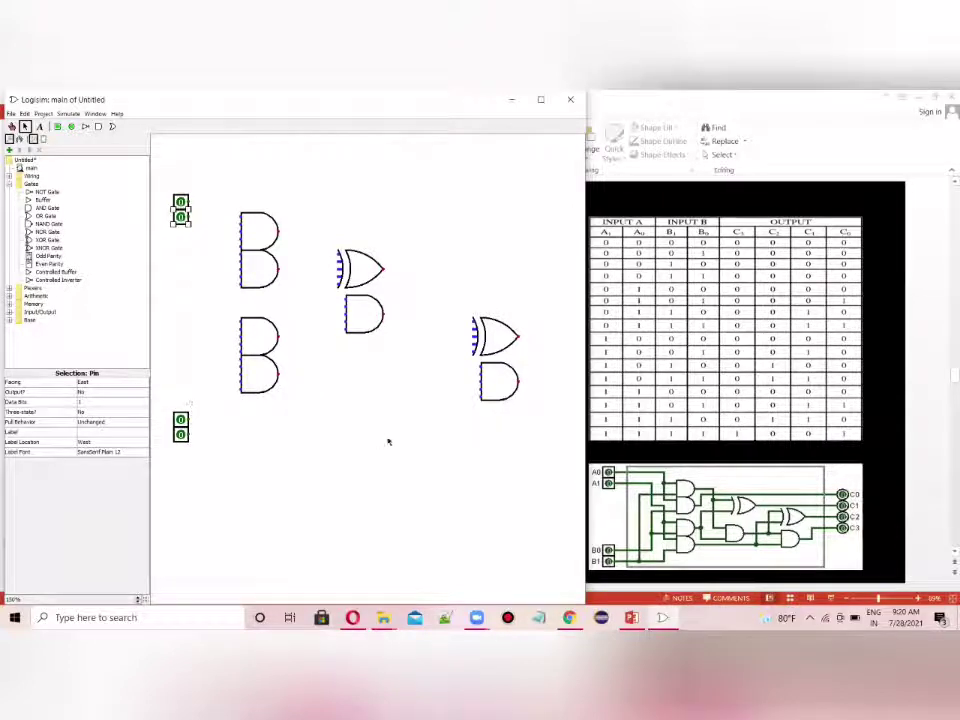
Place four output pins stacked in a vertical column to the right of the last XOR and AND gates.
left_click(71, 126)
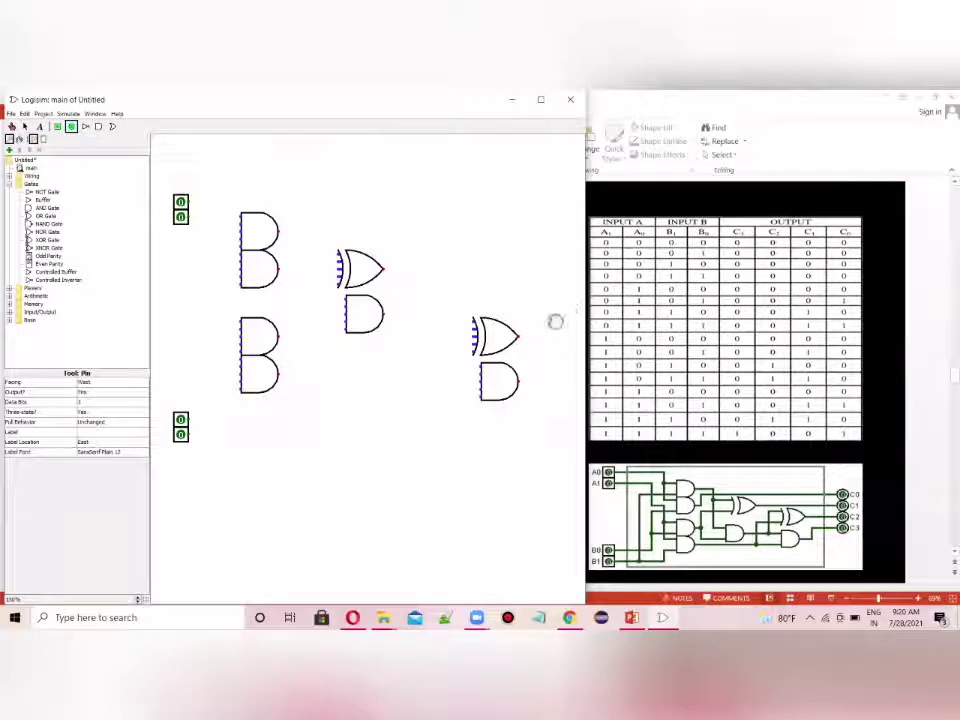
left_click(555, 291)
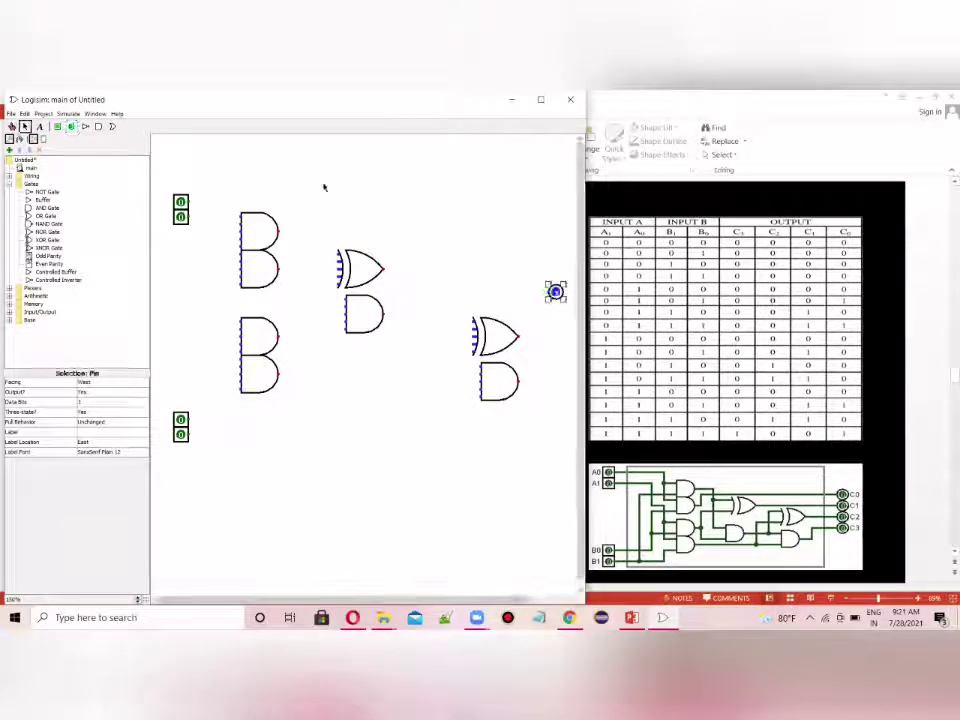
left_click(71, 126)
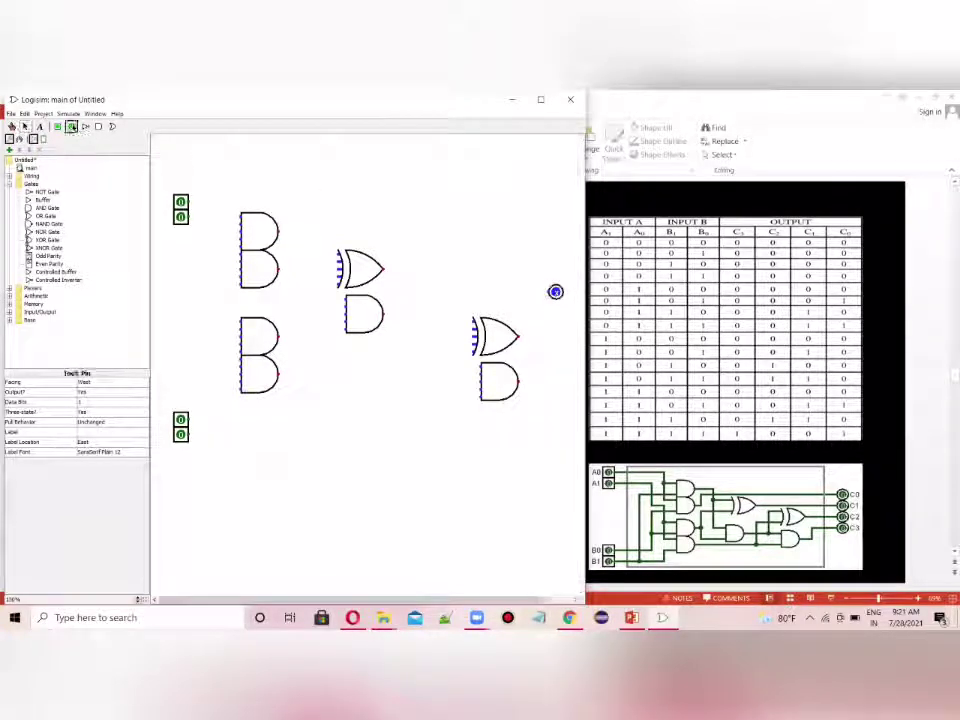
left_click(555, 305)
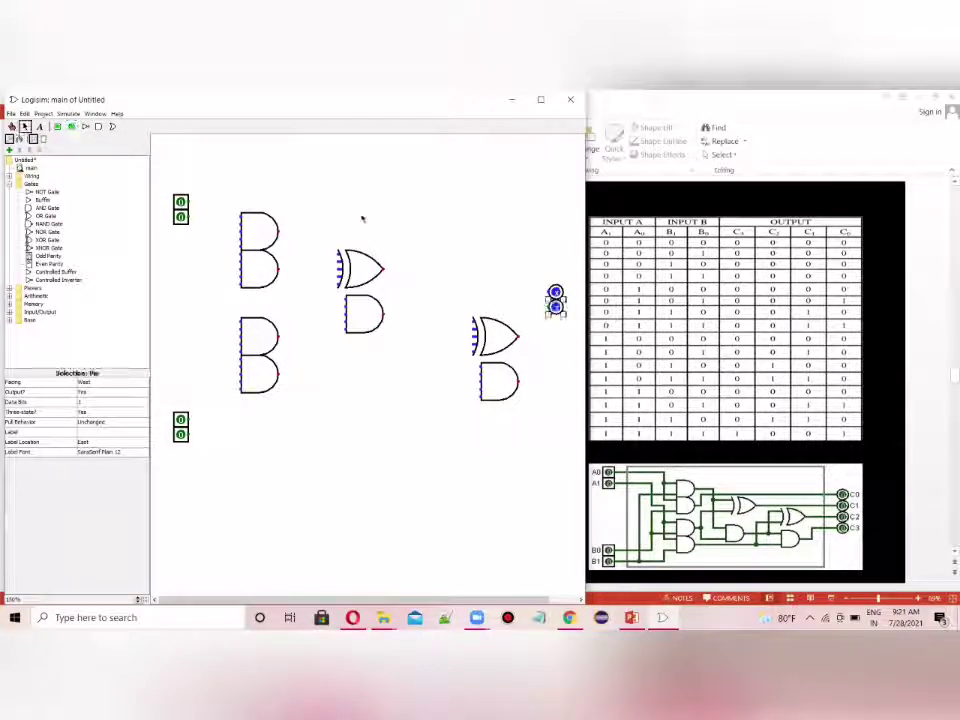
left_click(71, 126)
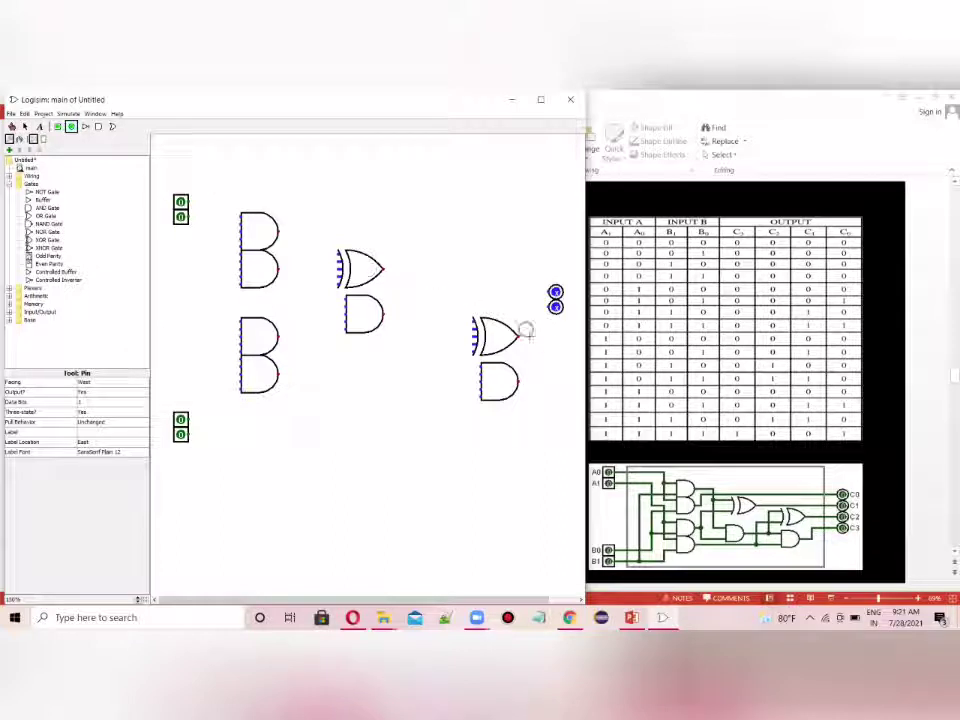
left_click(555, 320)
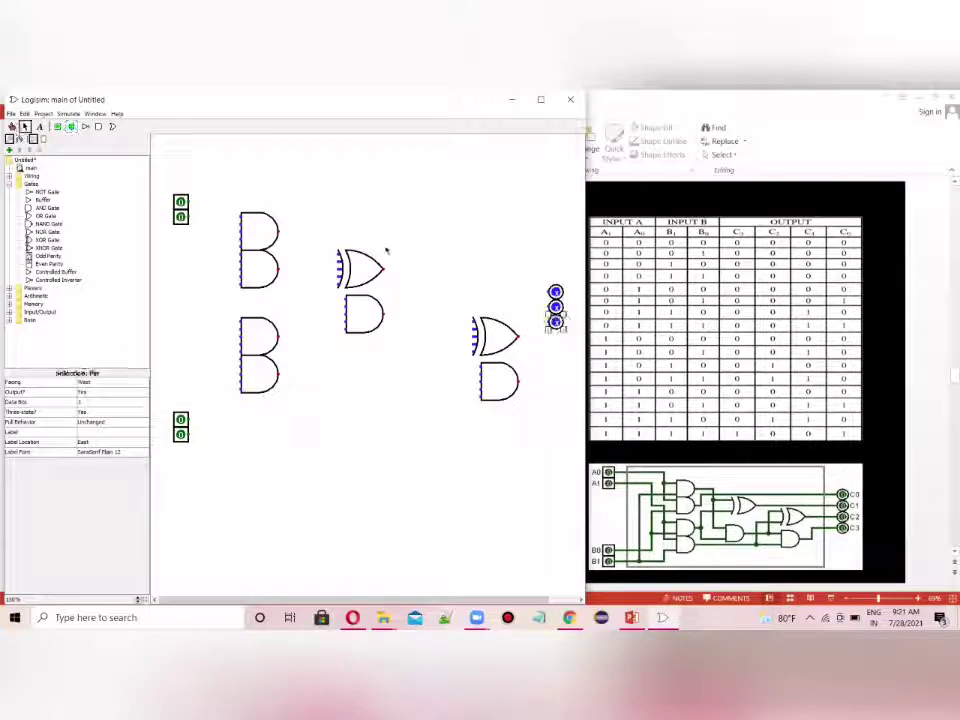
left_click(71, 126)
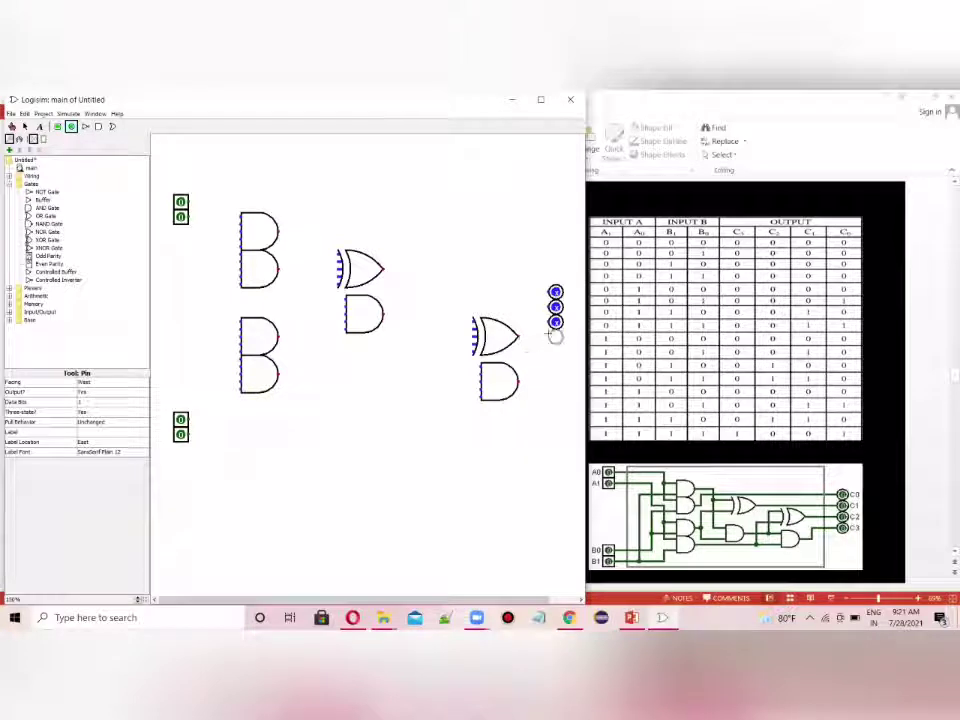
left_click(555, 336)
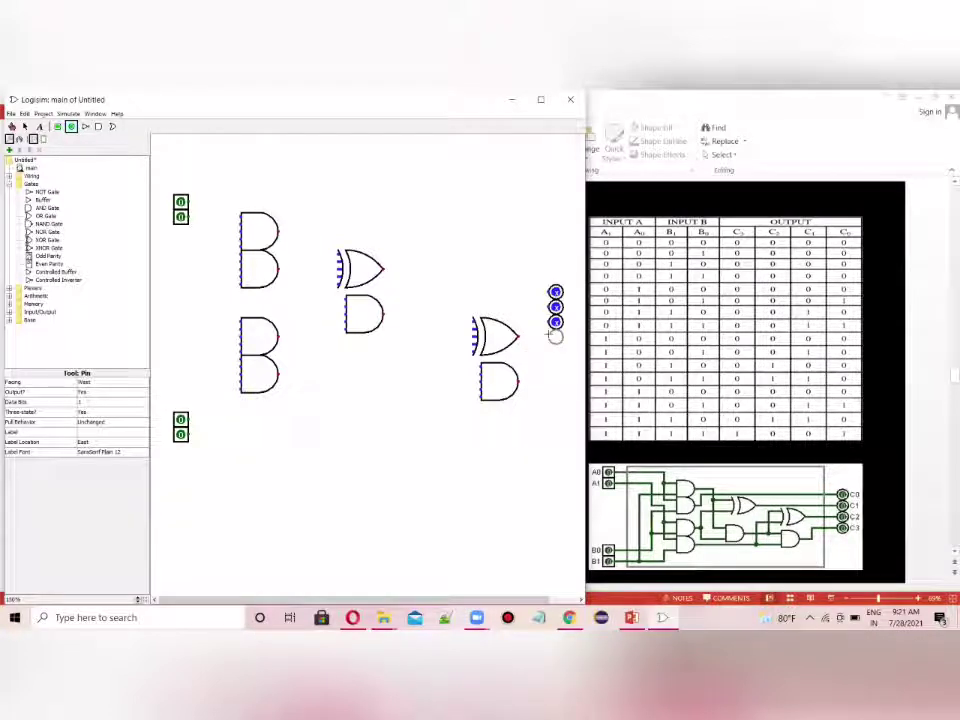
Shift the stack of four output pins down by one pin height, keeping the pins touching.
left_click(611, 188)
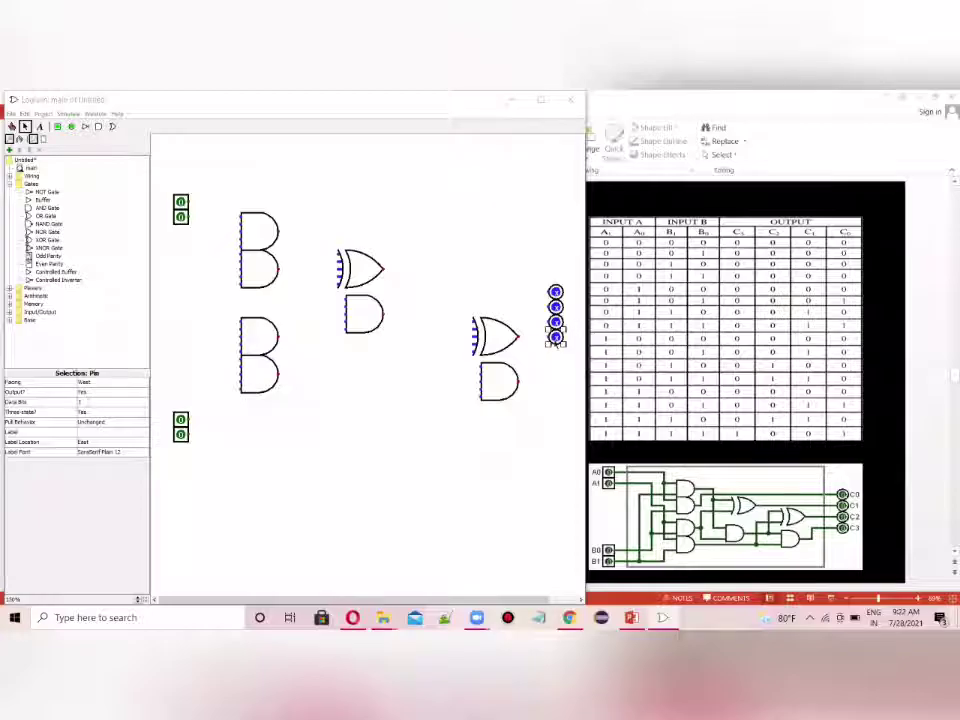
left_click(555, 338)
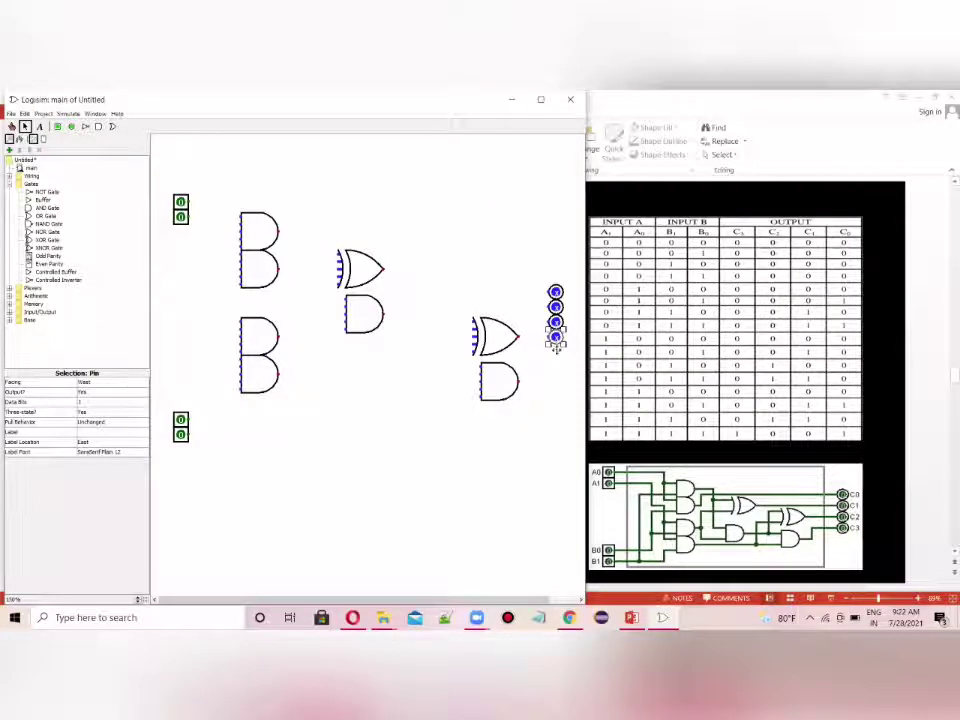
left_click_drag(555, 338, 555, 306)
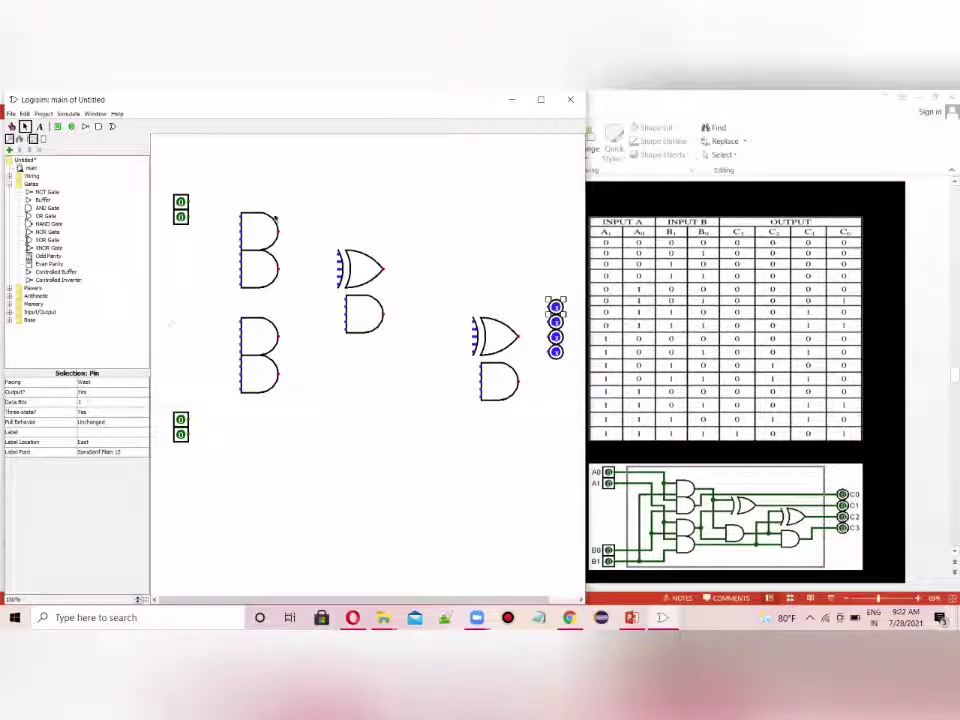
Set the number of inputs to 2 on both AND gates of the upper pair in the first column.
left_click(257, 221)
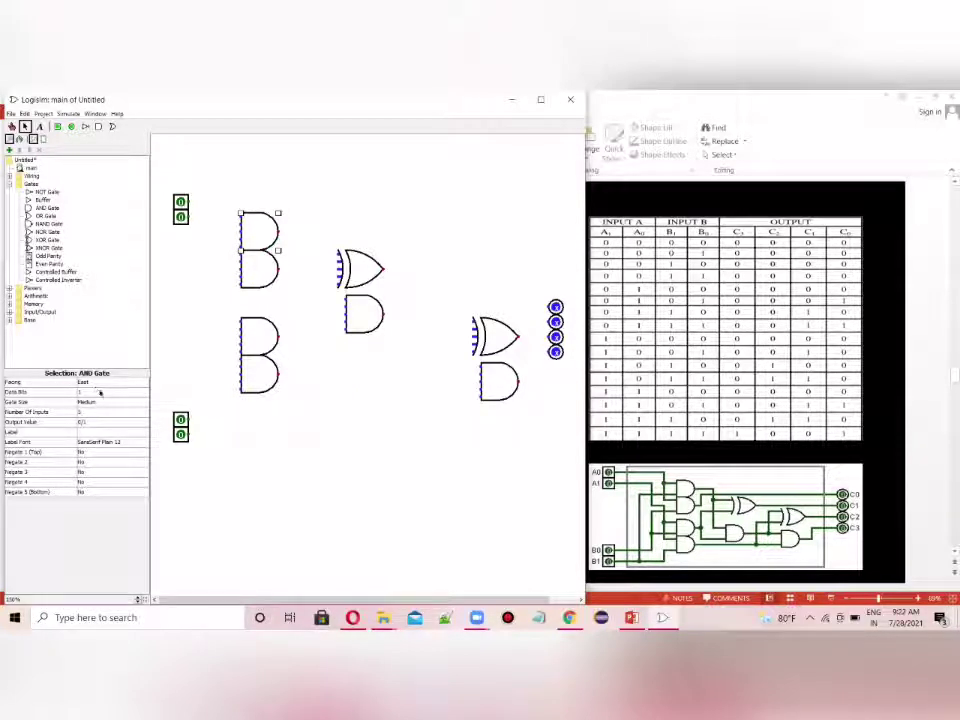
left_click(82, 412)
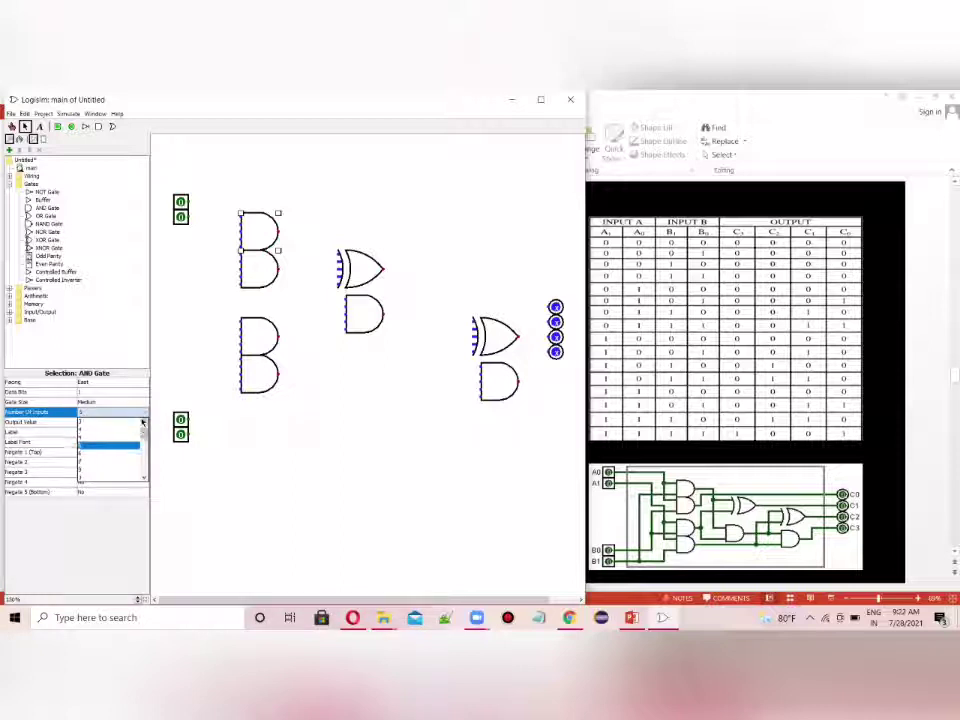
left_click(107, 424)
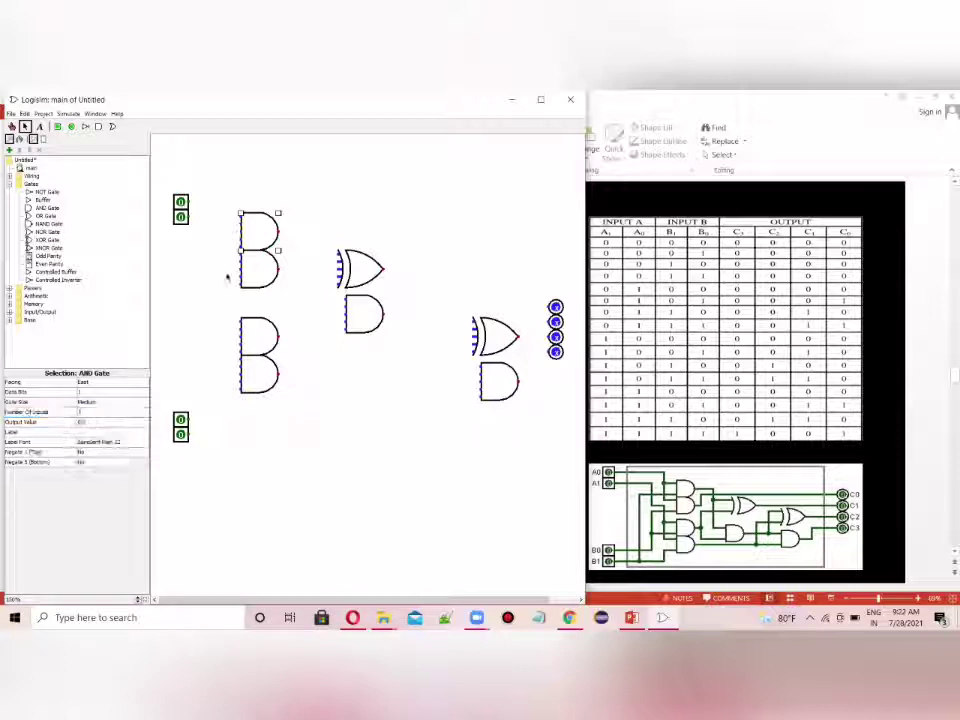
left_click(101, 413)
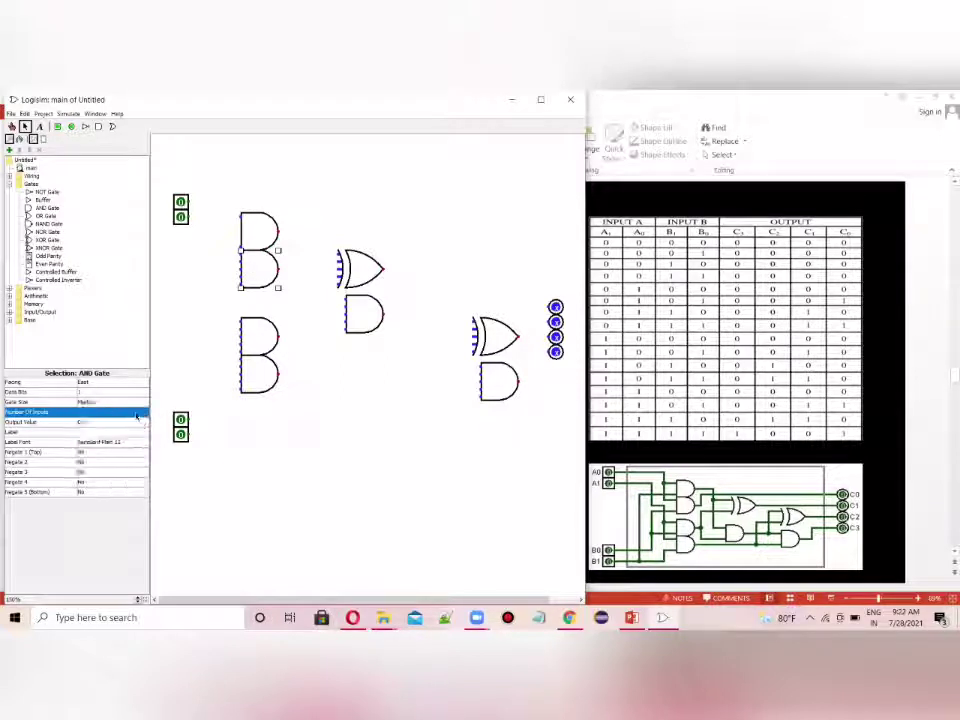
left_click(143, 420)
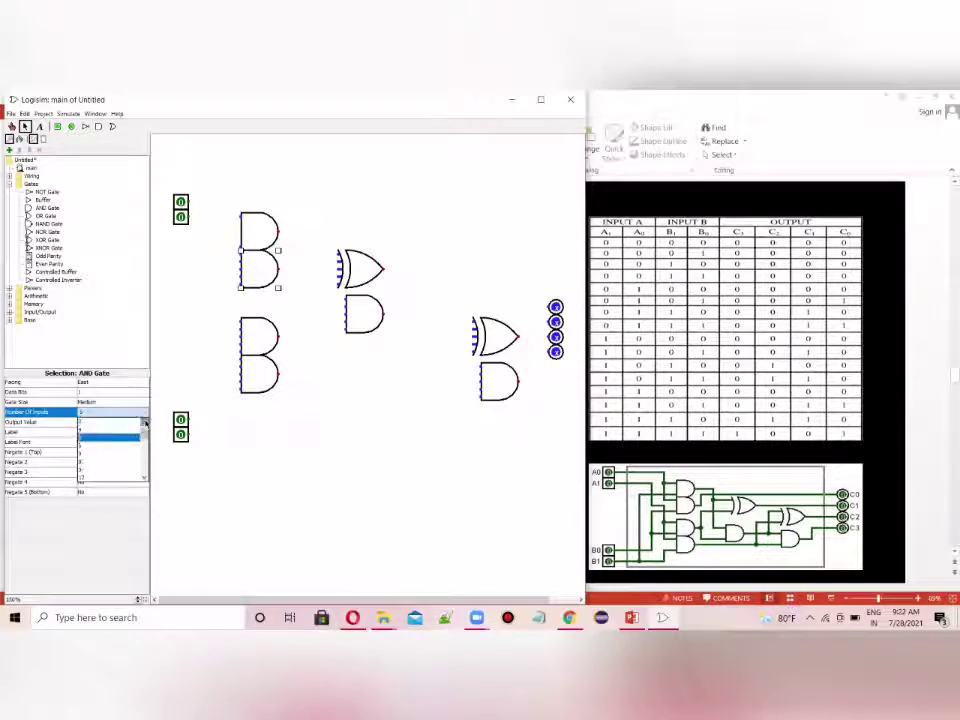
left_click(128, 423)
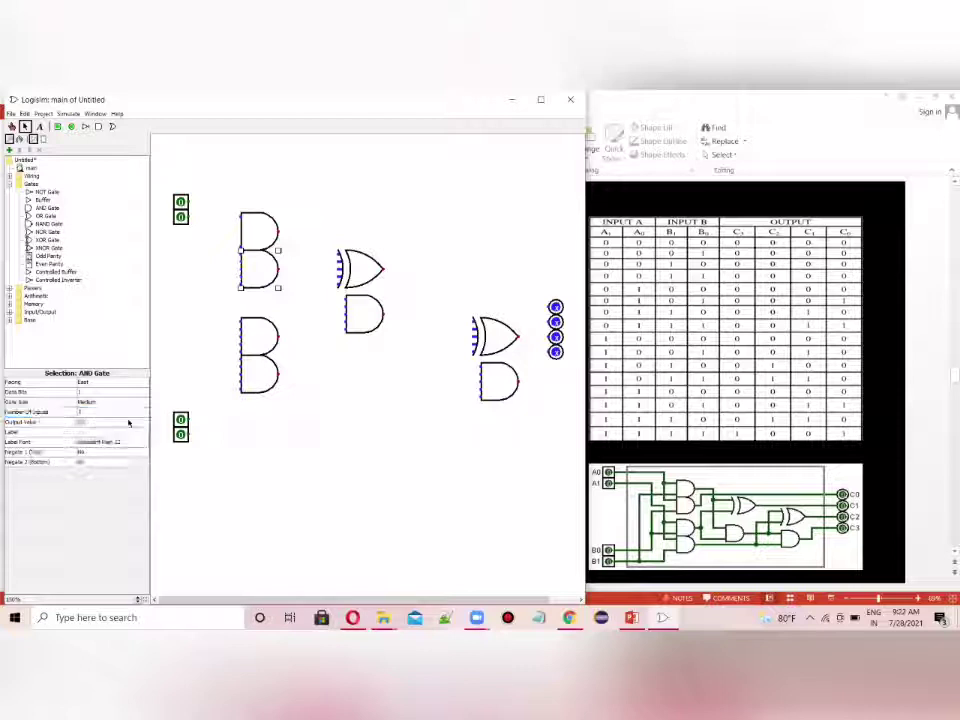
Reduce both AND gates of the lower pair in the first column to 2 inputs each.
left_click(243, 338)
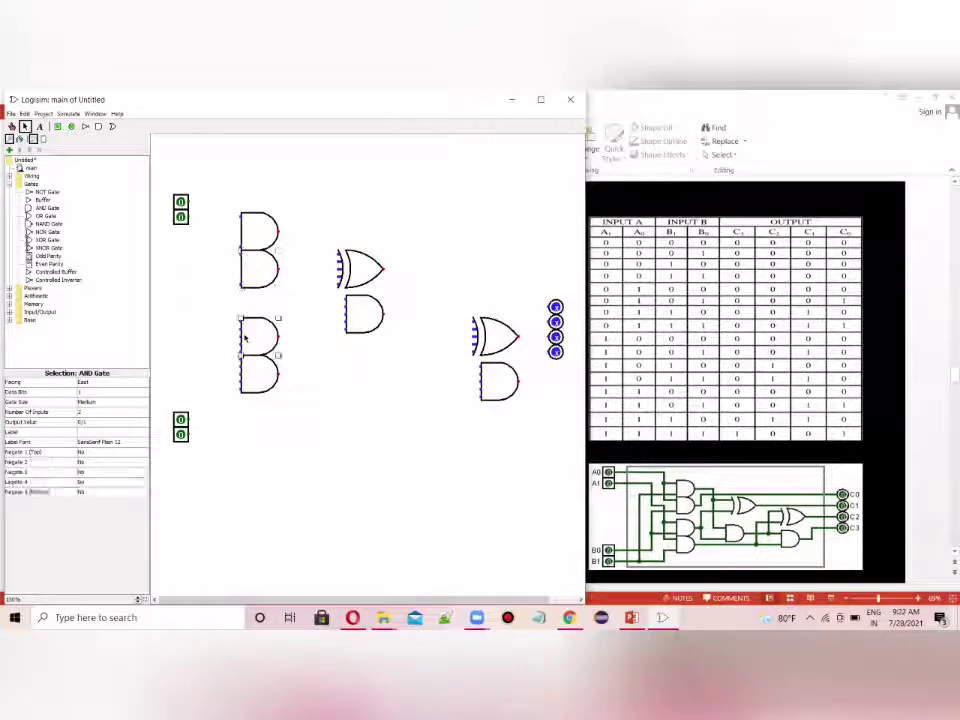
left_click(145, 420)
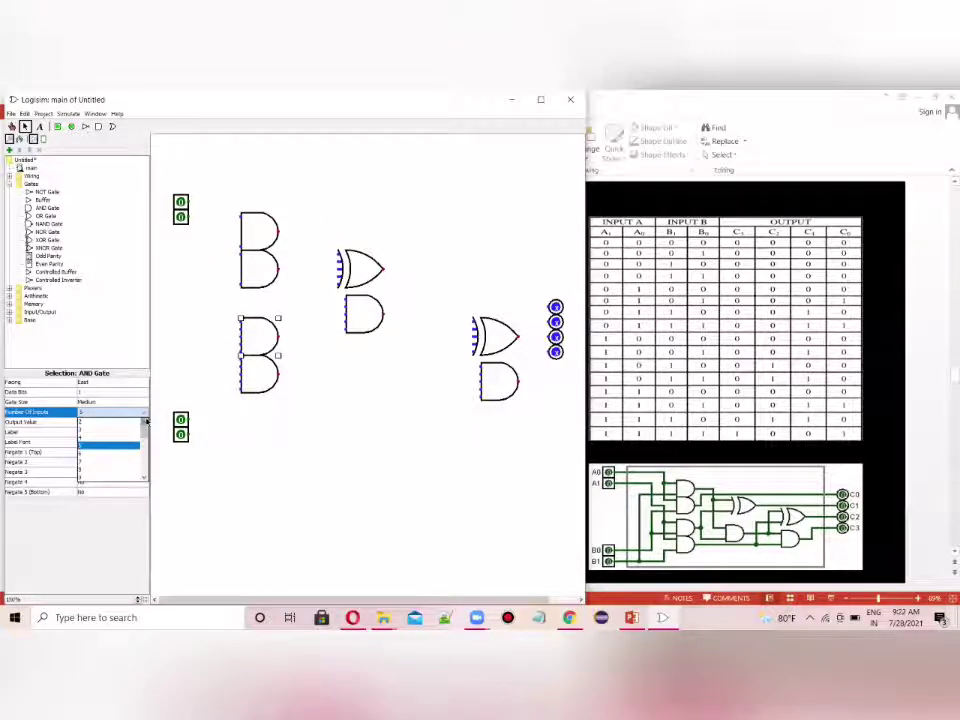
left_click(130, 423)
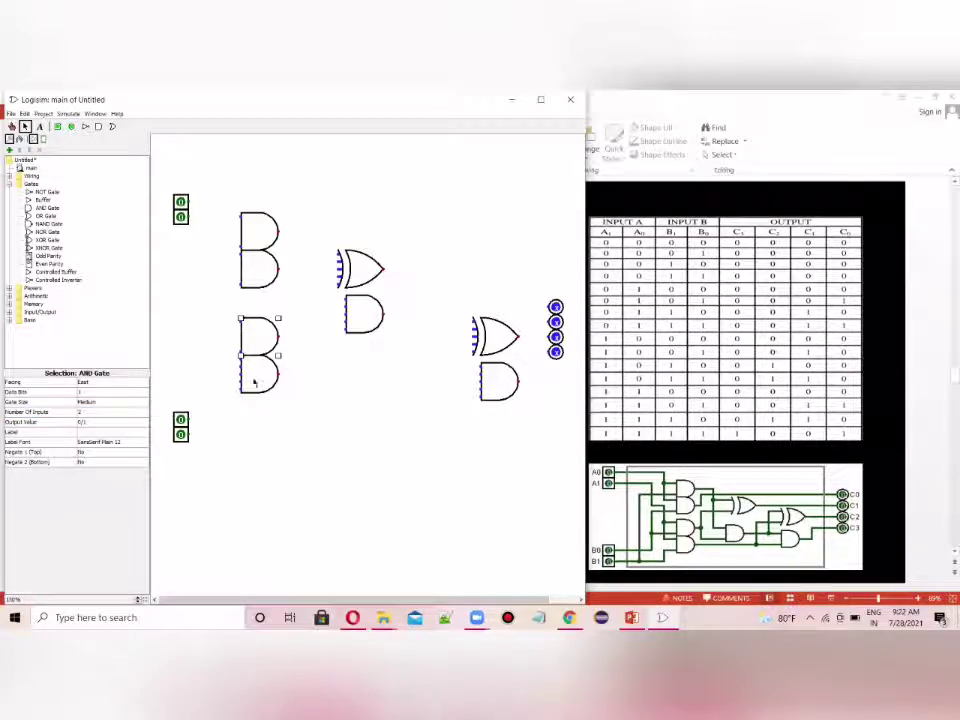
key("5")
left_click(102, 413)
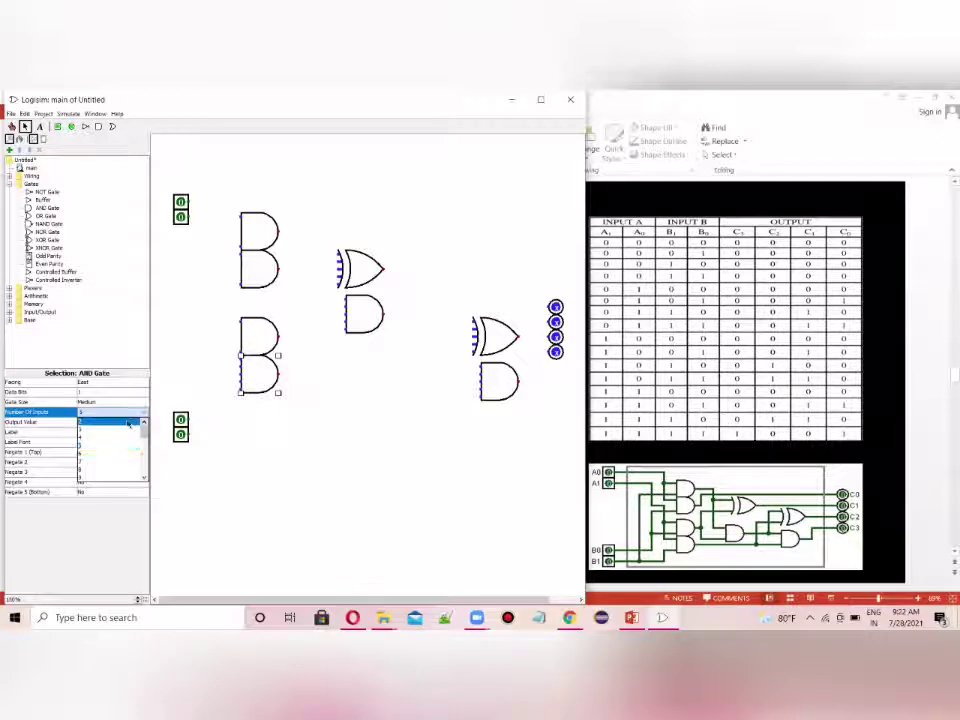
left_click(128, 424)
Set the number of inputs to 2 on the middle column's XOR gate and the AND gate beneath it.
left_click(355, 268)
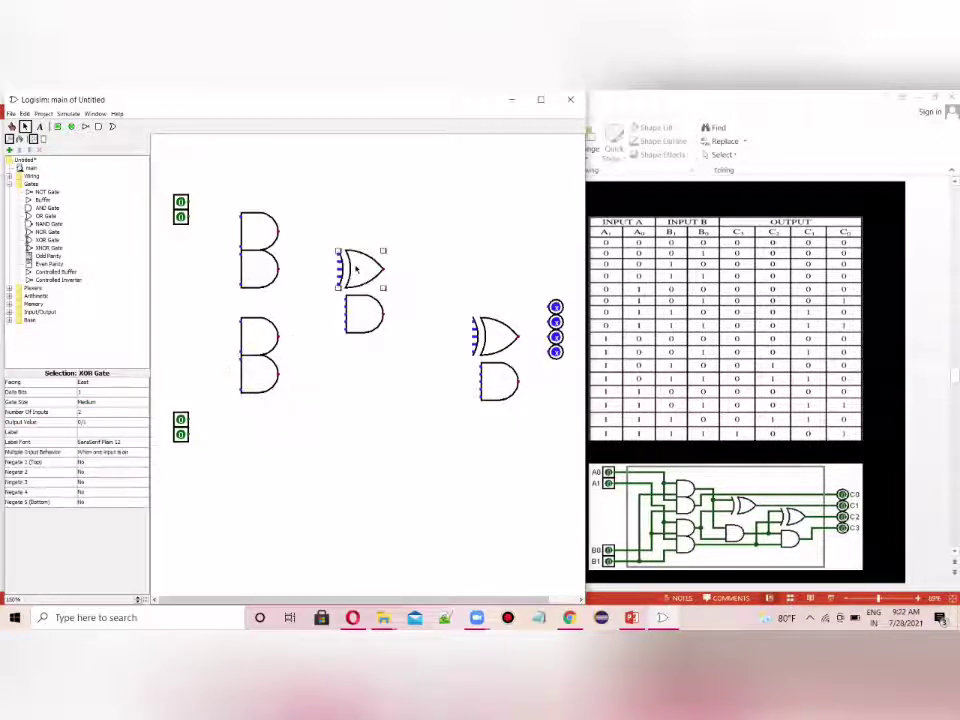
left_click(104, 413)
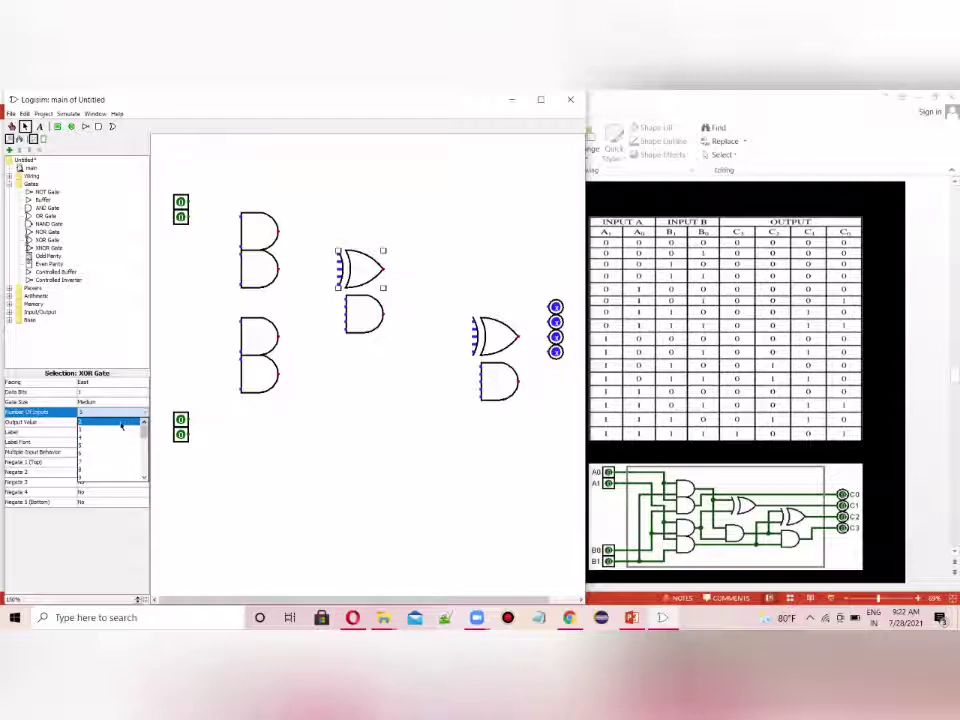
left_click(121, 426)
left_click(362, 314)
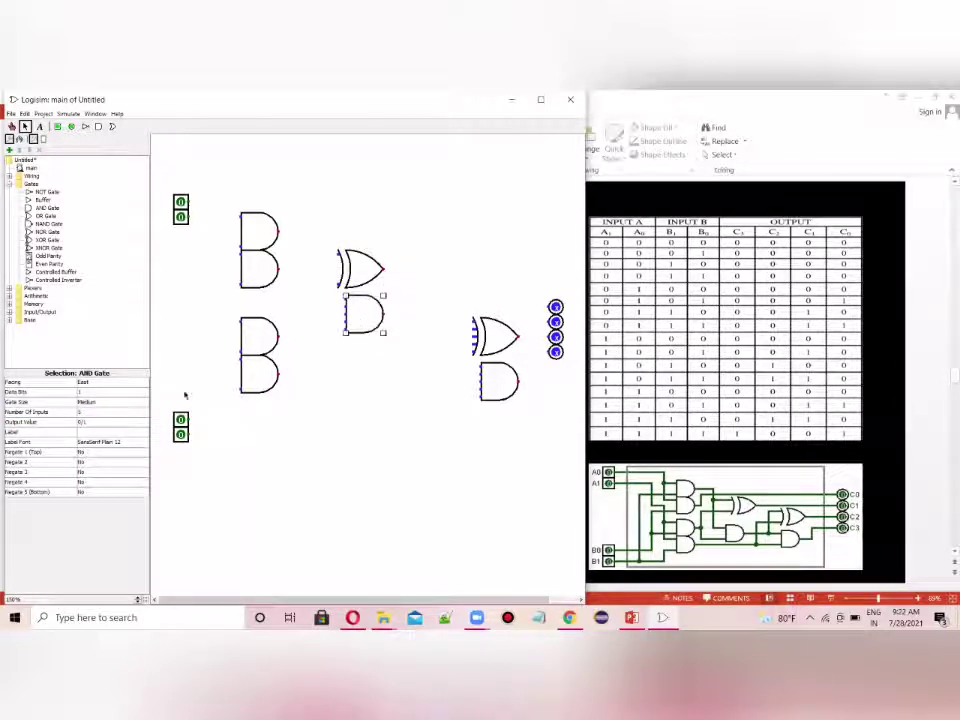
left_click(98, 414)
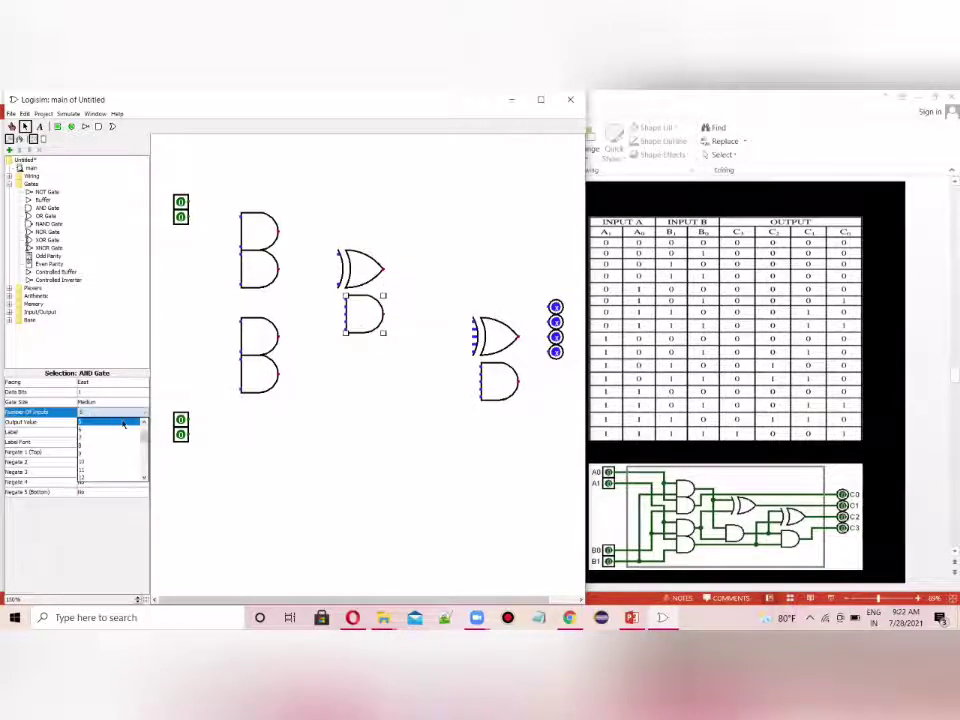
left_click(144, 422)
left_click(144, 422)
left_click(144, 422)
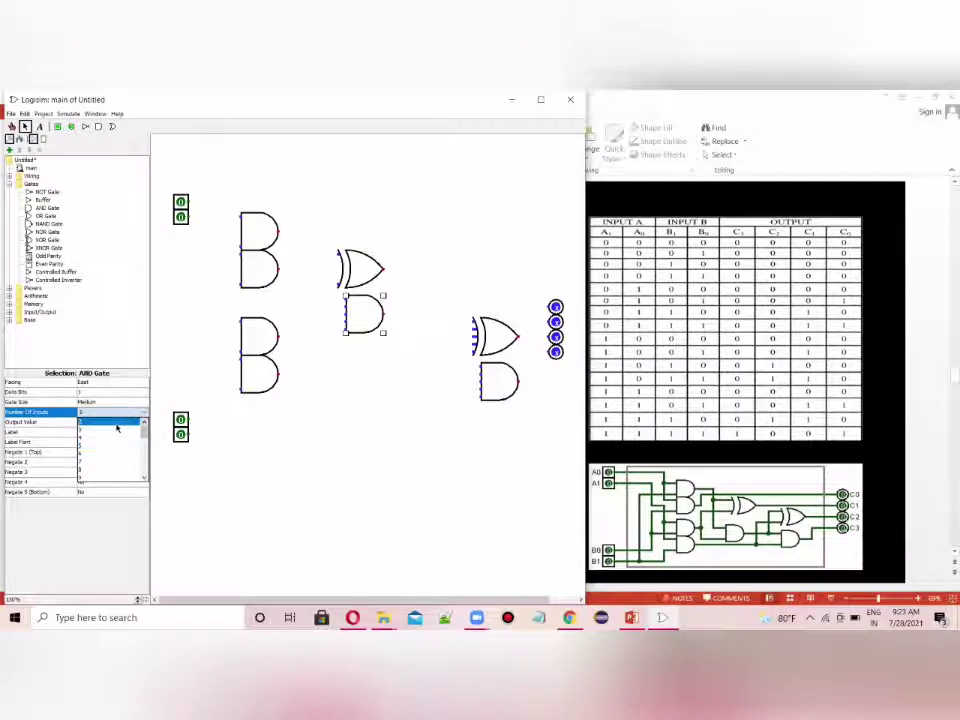
left_click(117, 427)
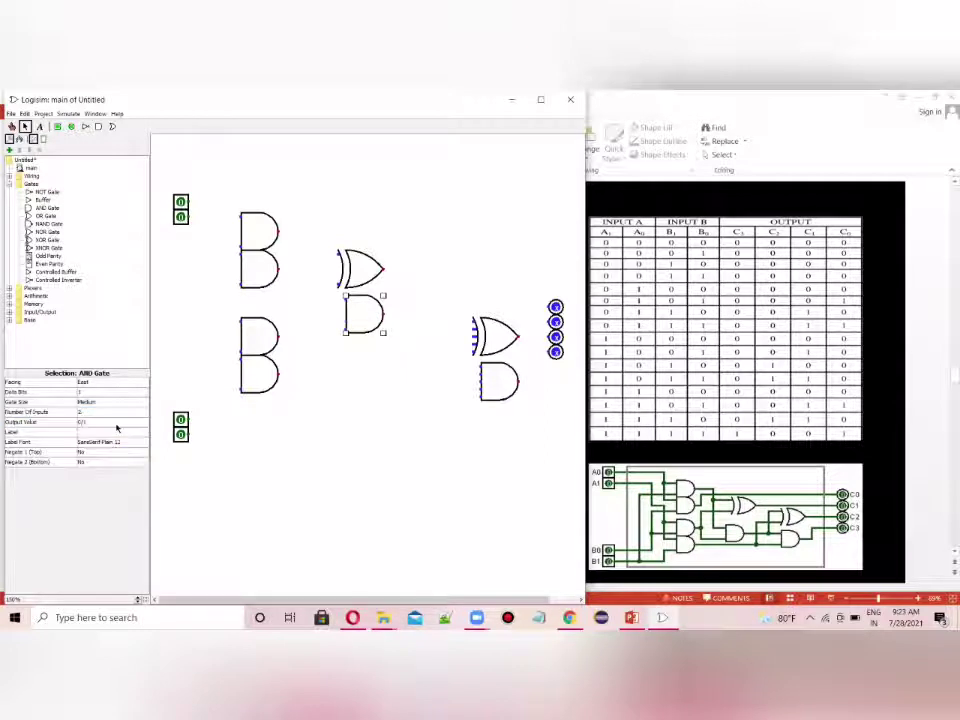
Change the third column's XOR gate and the AND gate below it to 2 inputs each.
left_click(493, 340)
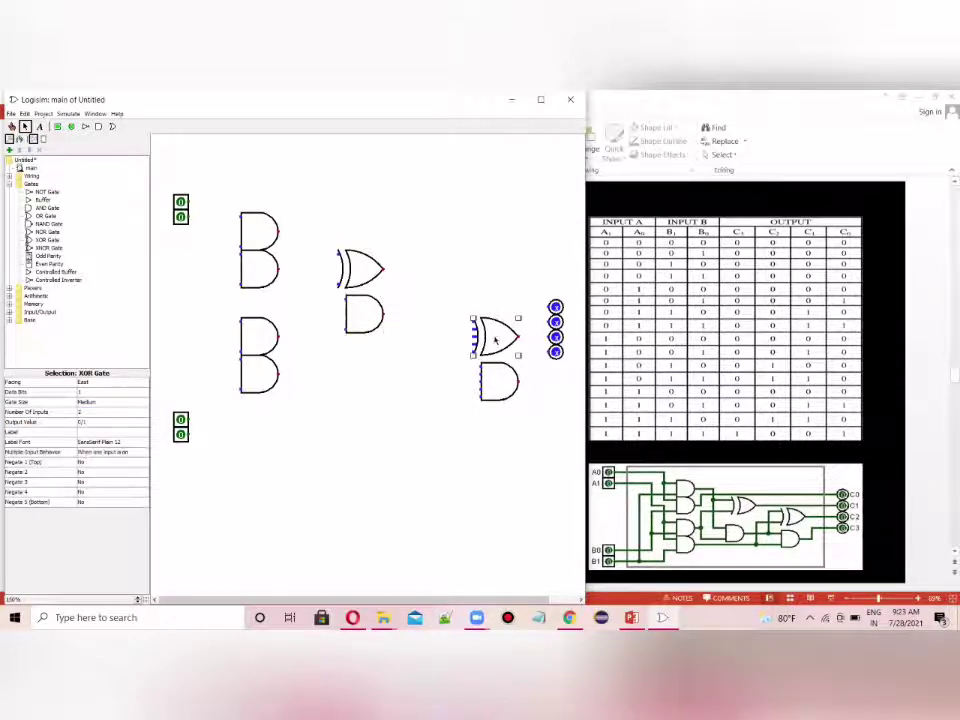
left_click(86, 411)
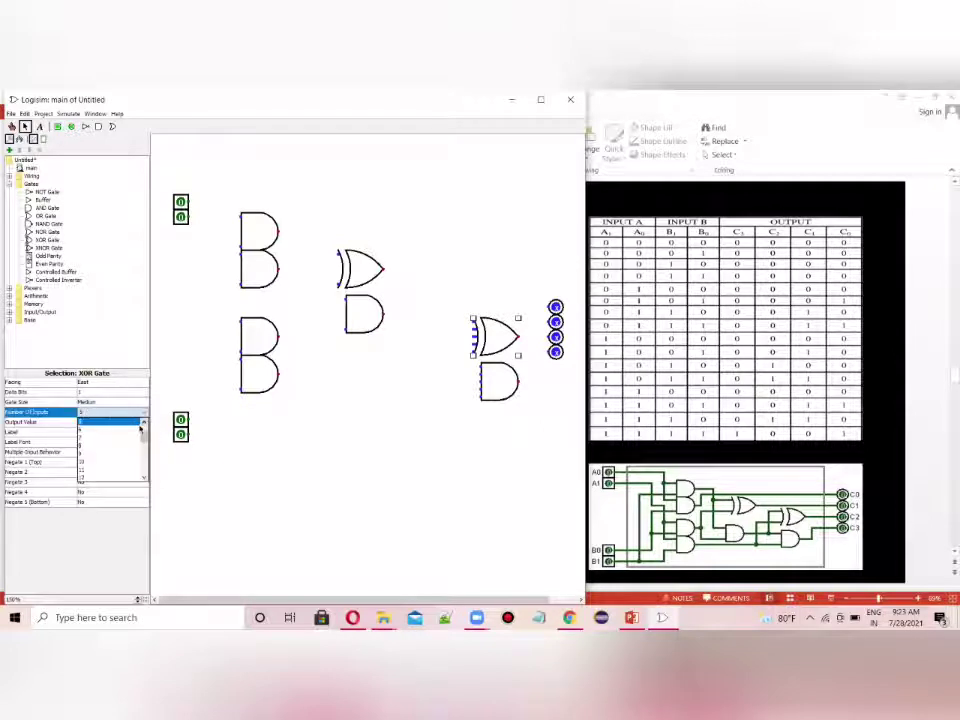
left_click(143, 425)
left_click(118, 424)
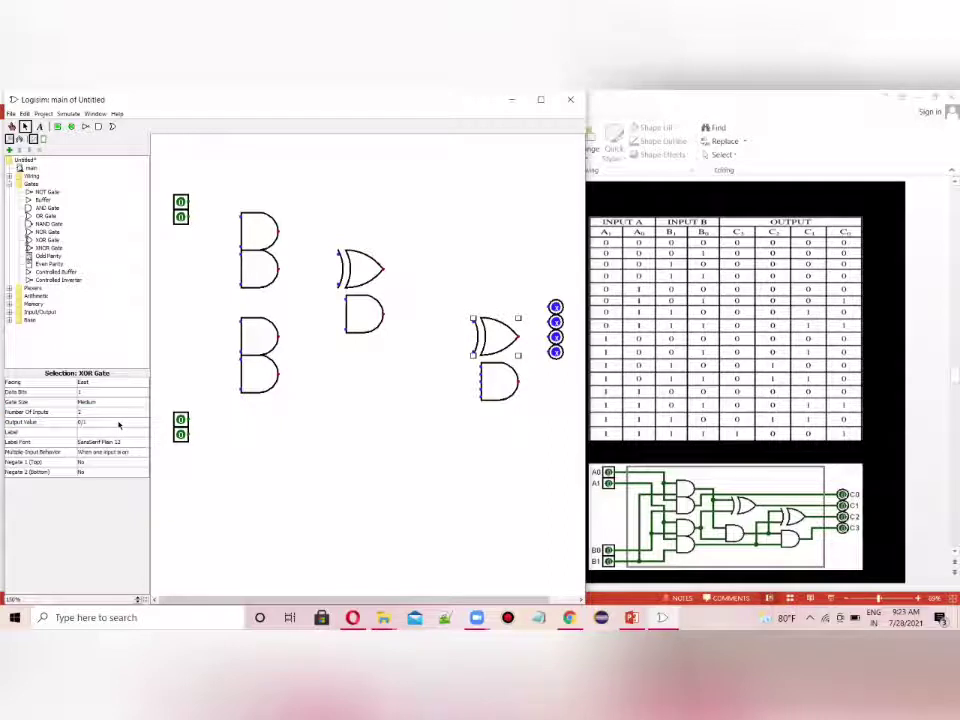
left_click(497, 396)
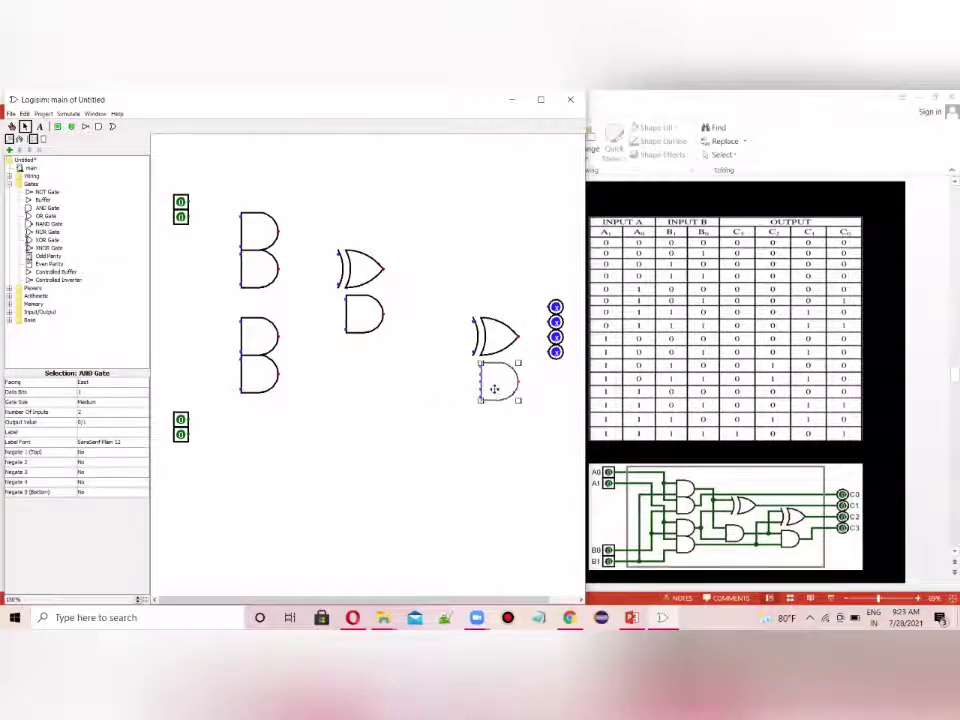
left_click(102, 412)
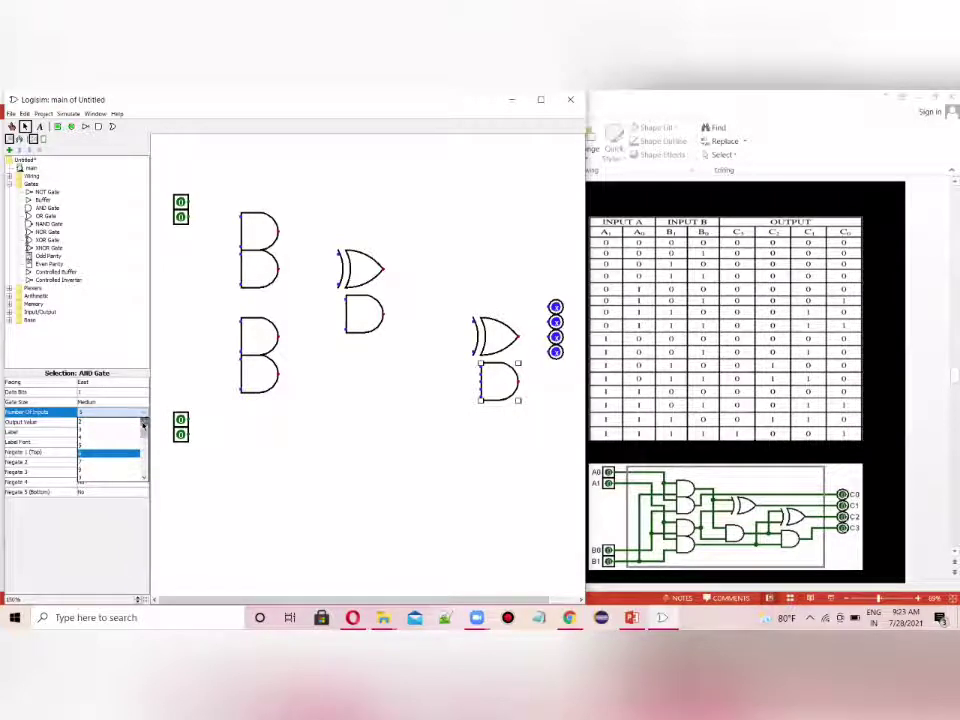
left_click(108, 445)
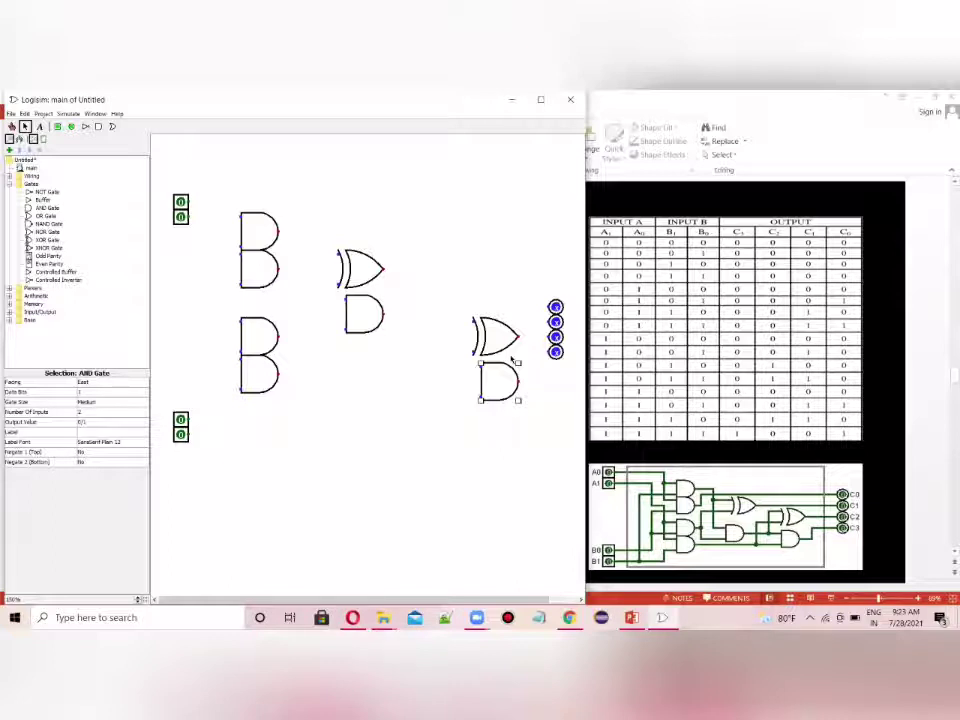
Label the two input pins of the upper pair A0 and A1.
left_click(181, 201)
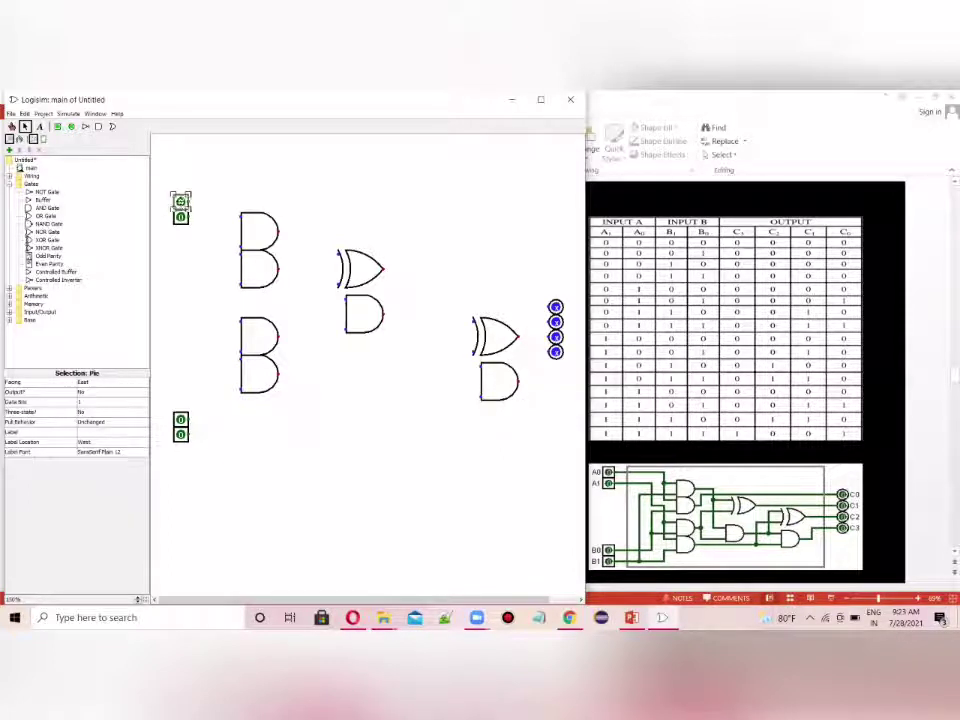
left_click(84, 431)
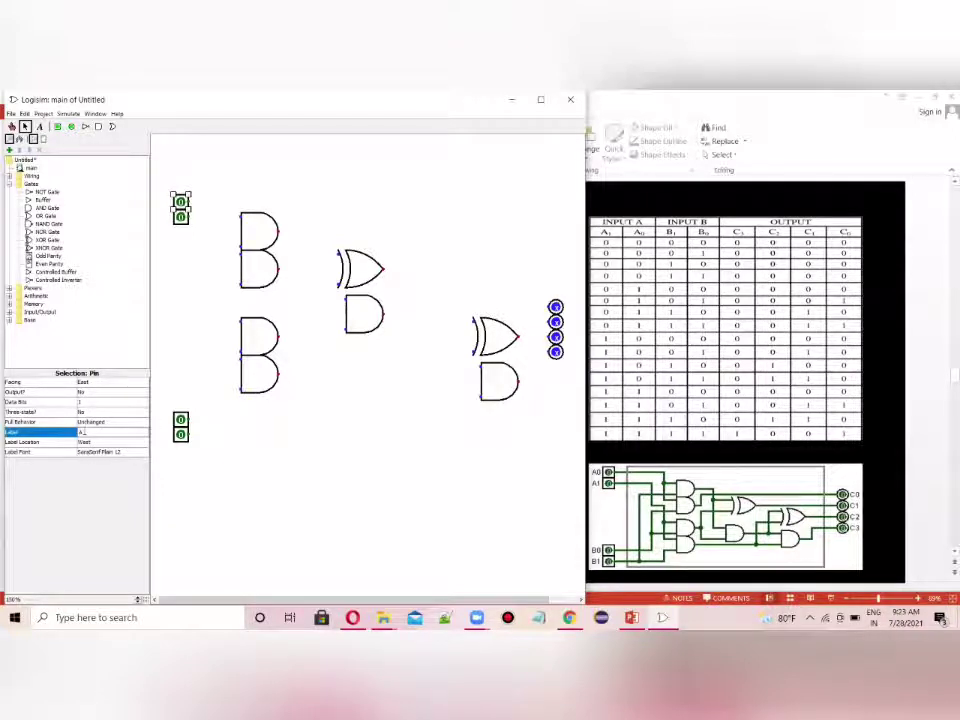
key("Return")
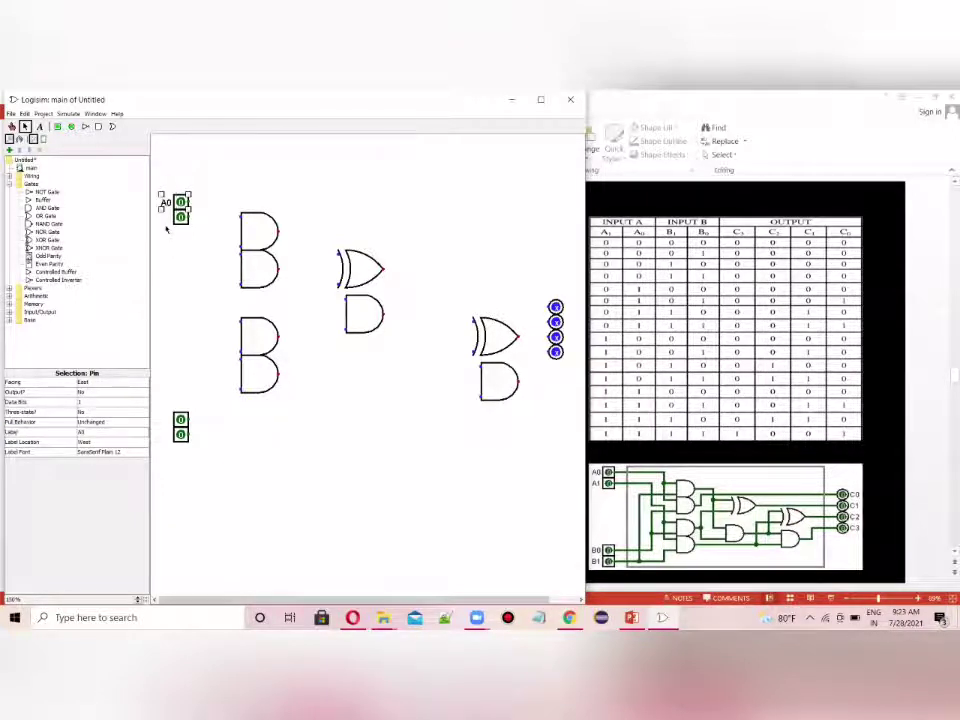
left_click(163, 220)
left_click(180, 217)
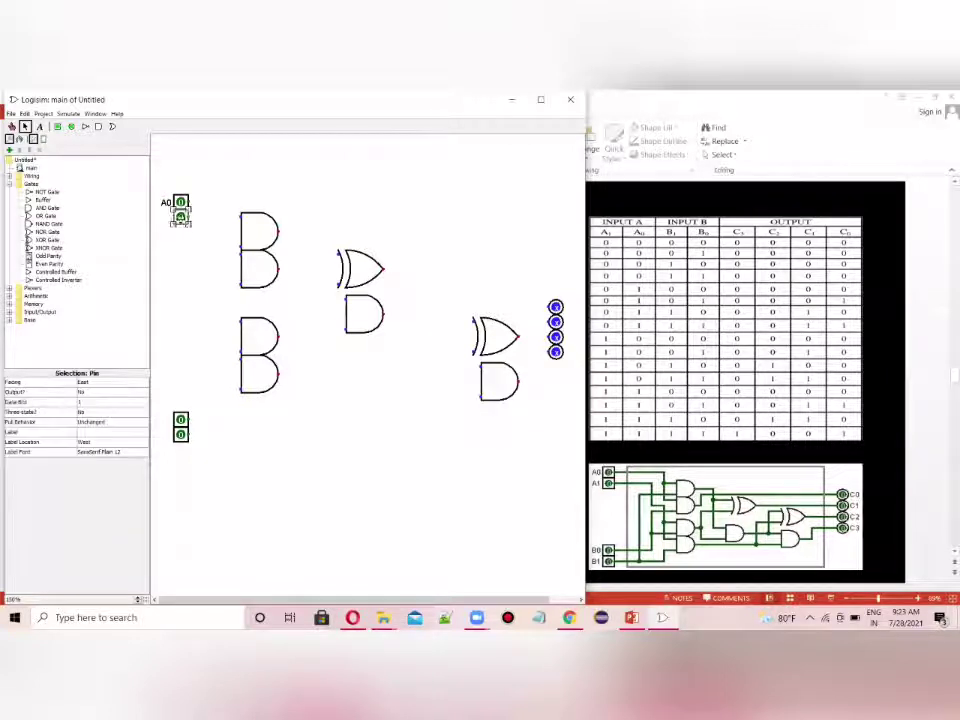
left_click(100, 431)
type("A1")
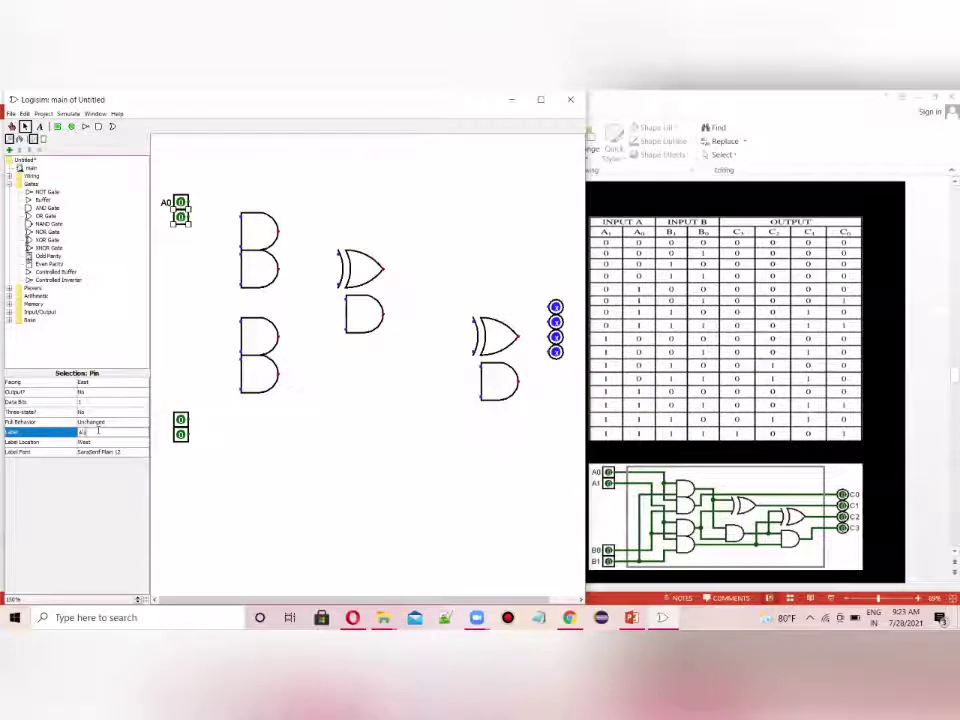
key("Return")
Label the two input pins of the lower pair B0 and B1.
left_click(168, 420)
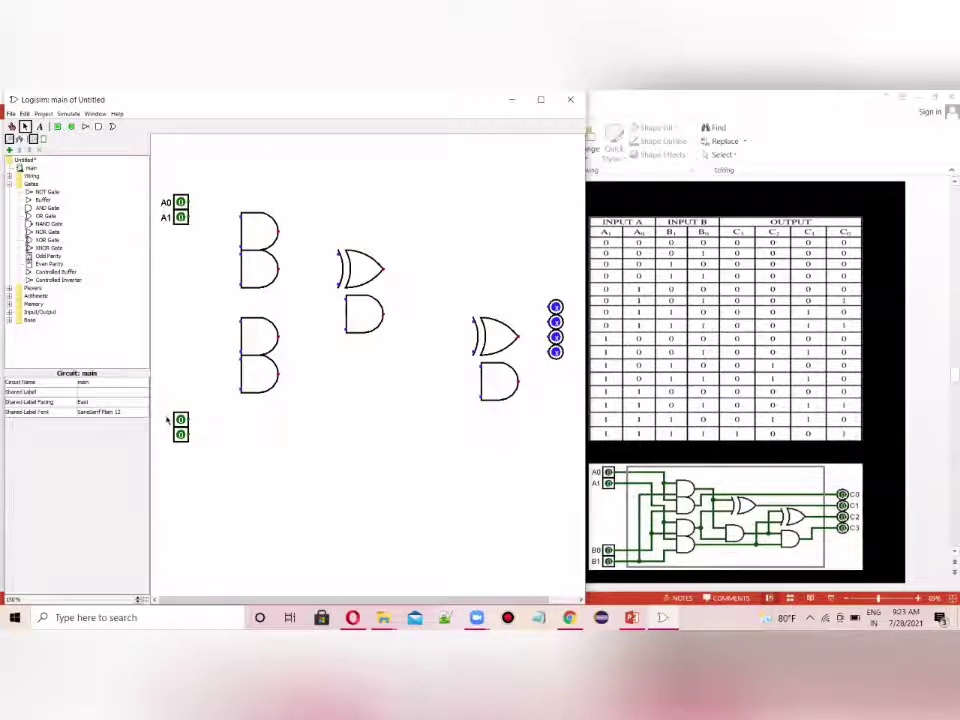
left_click(180, 419)
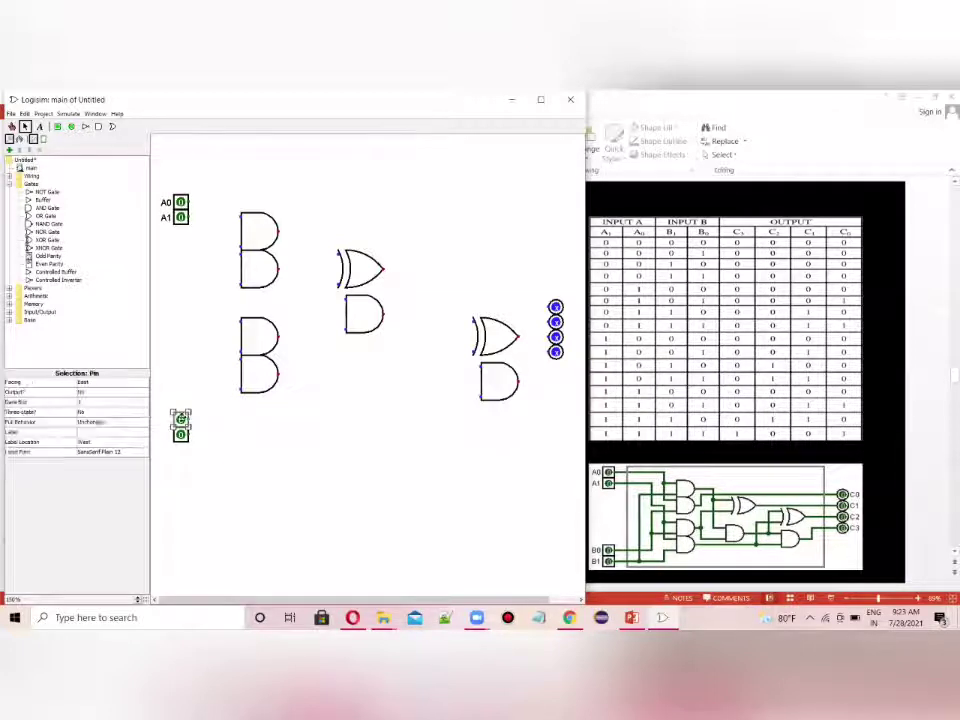
left_click(98, 431)
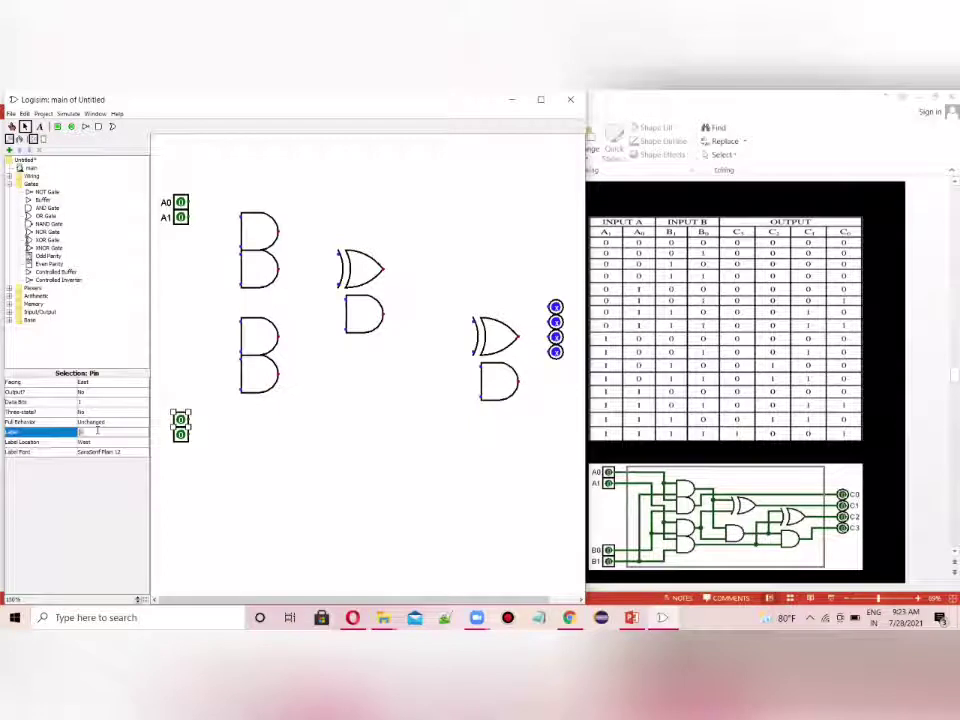
type("B0")
left_click(180, 434)
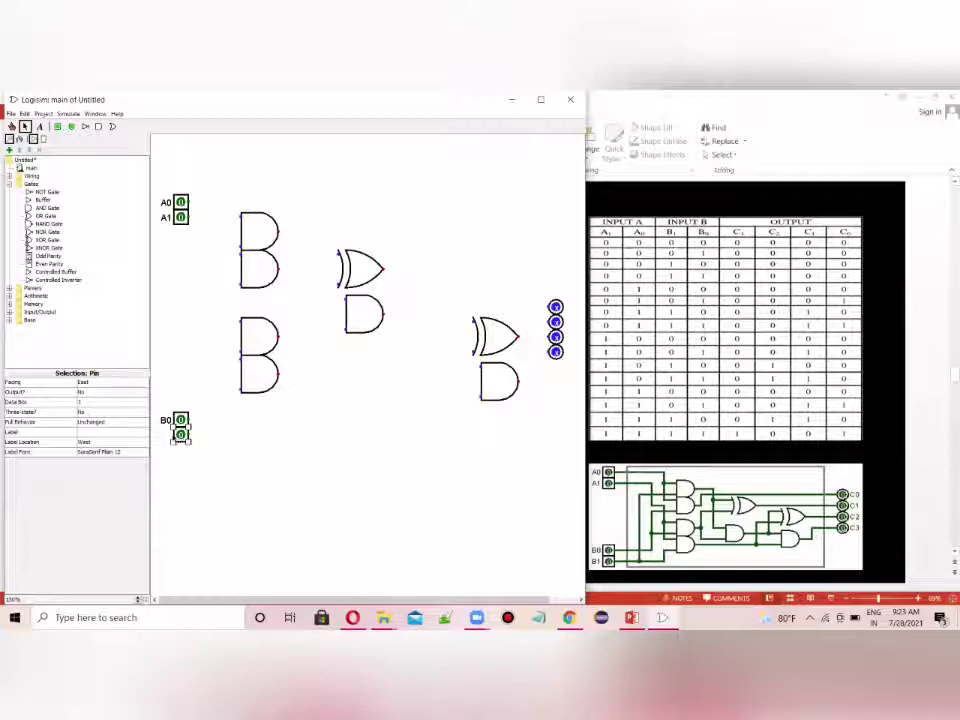
left_click(98, 431)
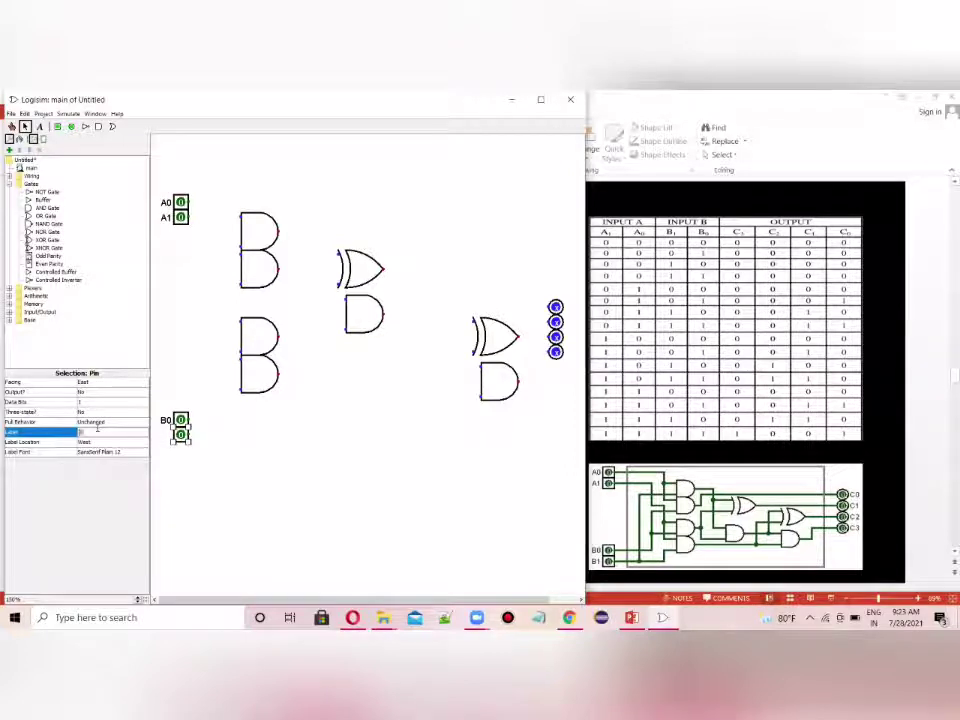
type("B1")
left_click(214, 451)
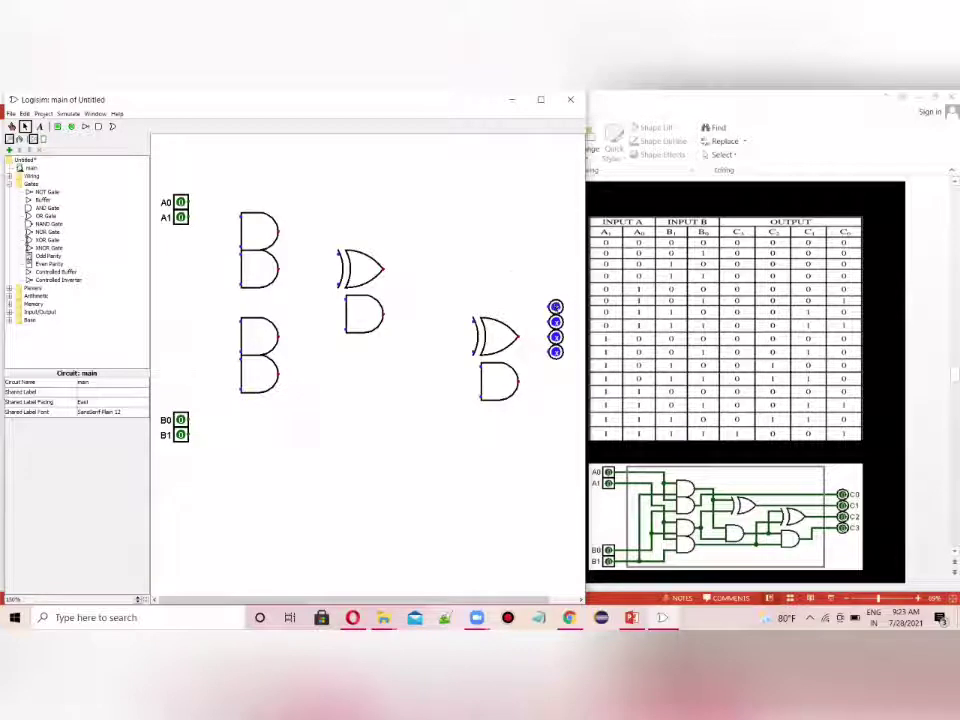
Label the first two output pins from the top of the output column C0 and C1.
left_click(555, 306)
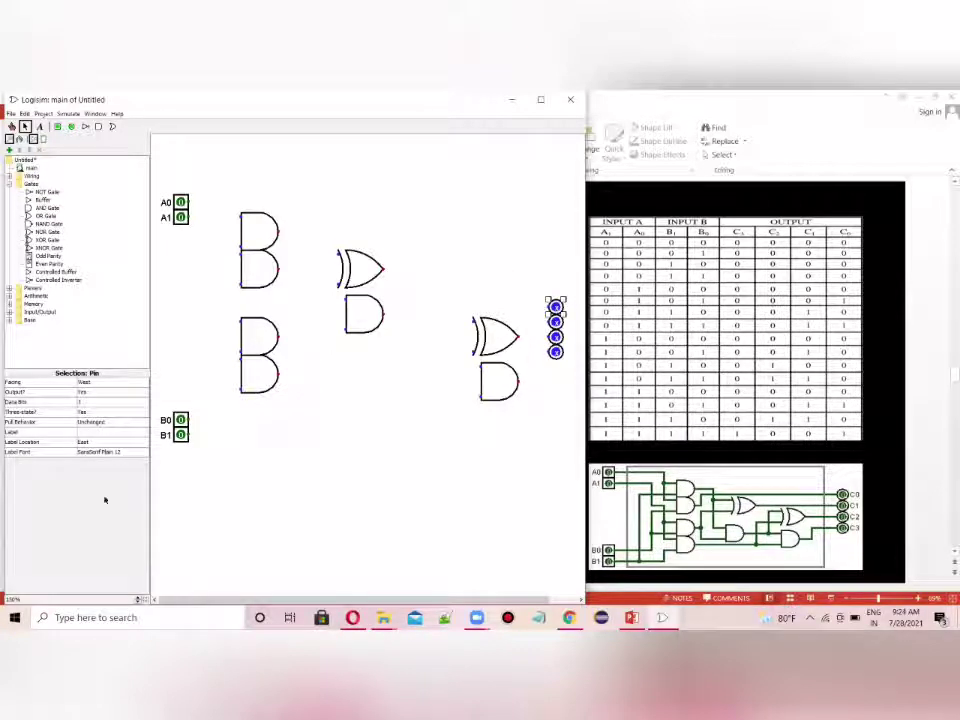
left_click(98, 432)
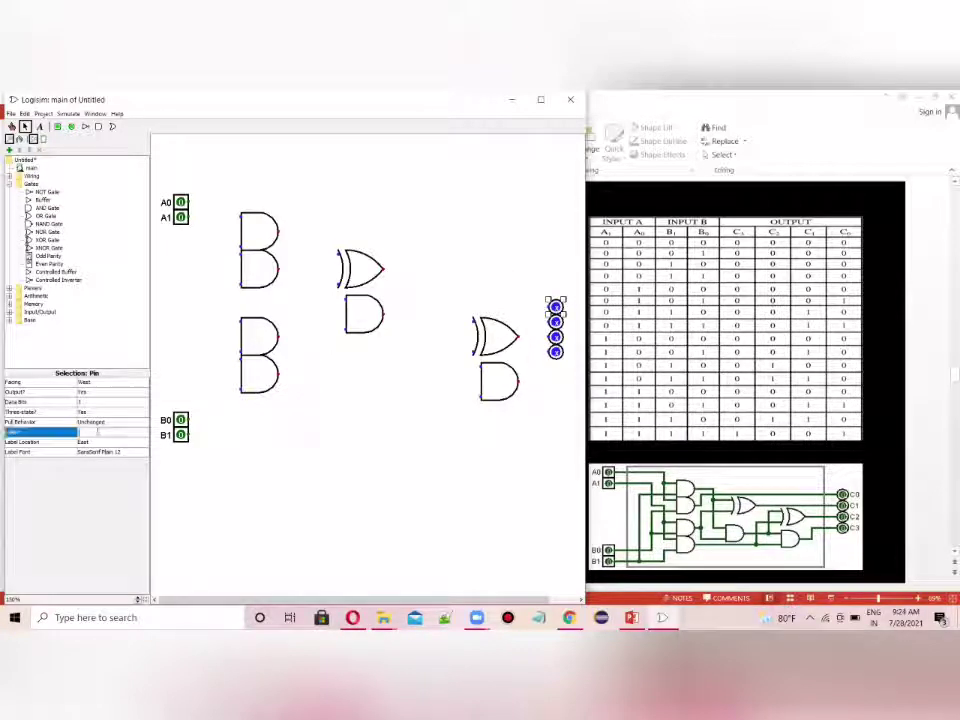
type("C0")
key("Return")
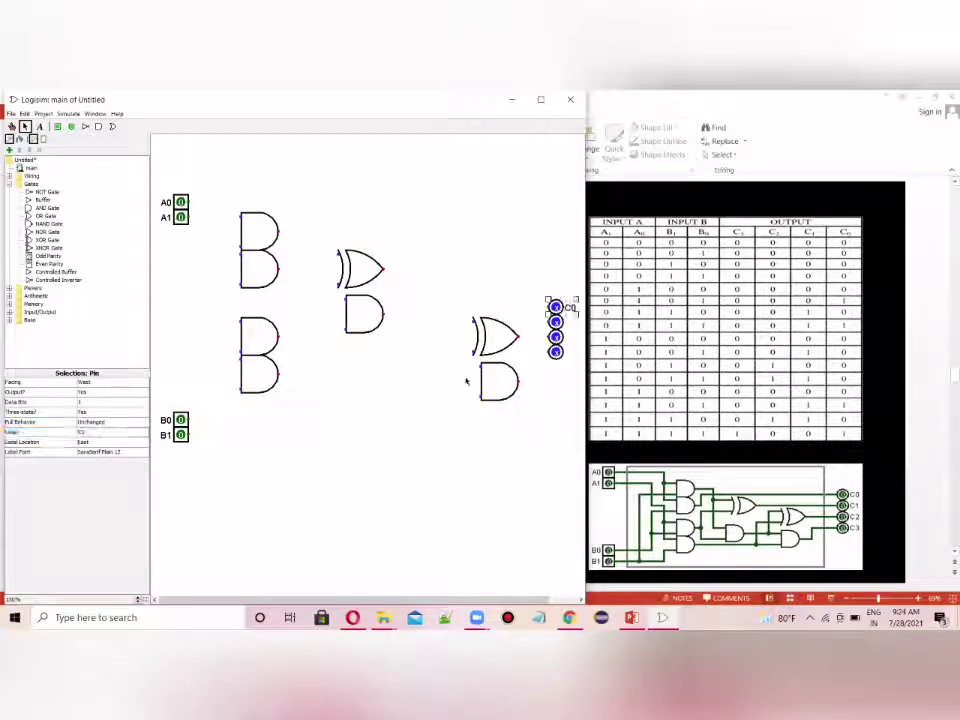
left_click(555, 321)
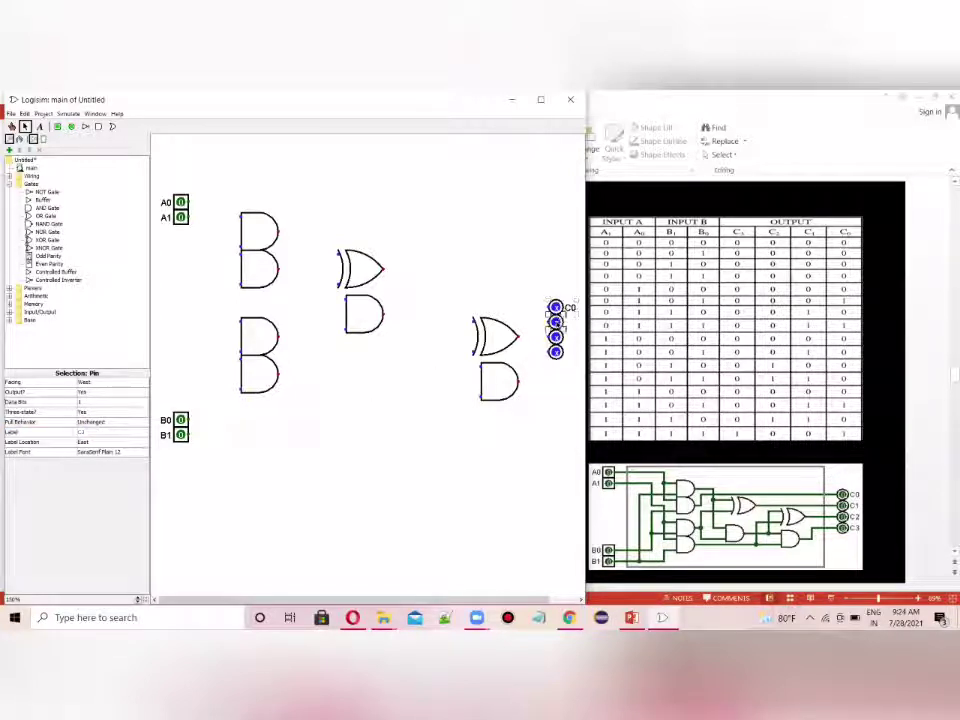
left_click(100, 432)
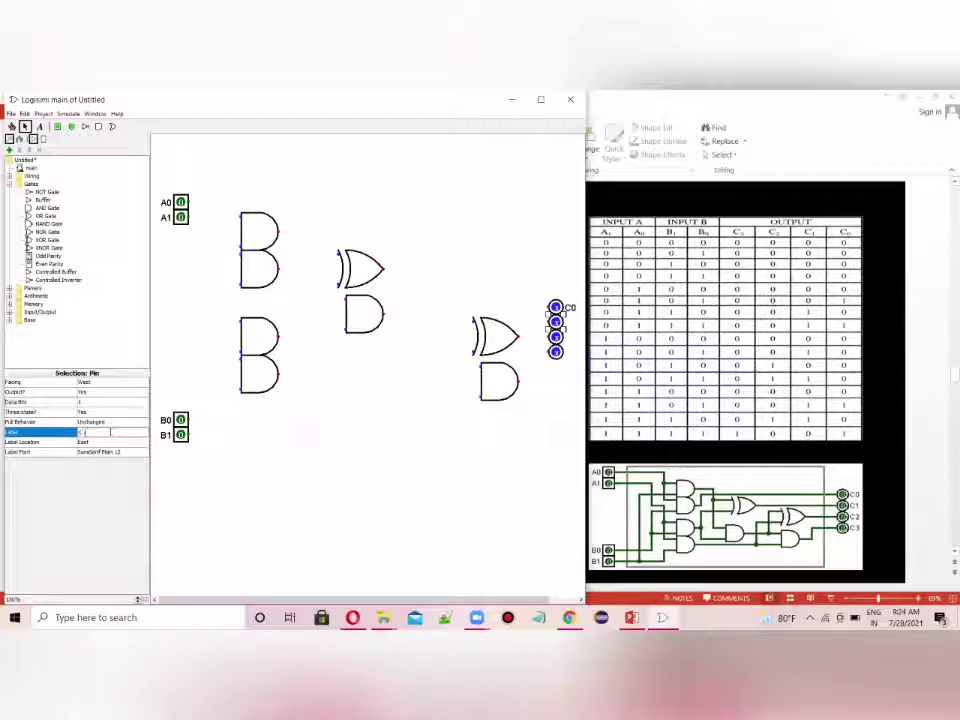
type("C1")
key("Return")
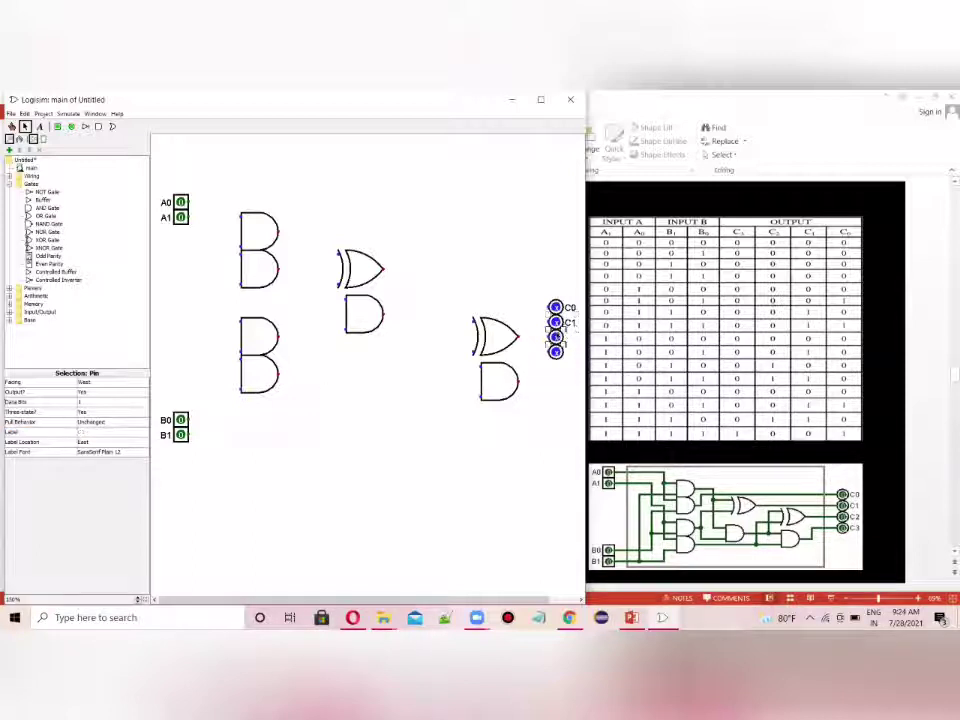
Label the remaining two output pins, below C1, as C2 and C3.
left_click(120, 432)
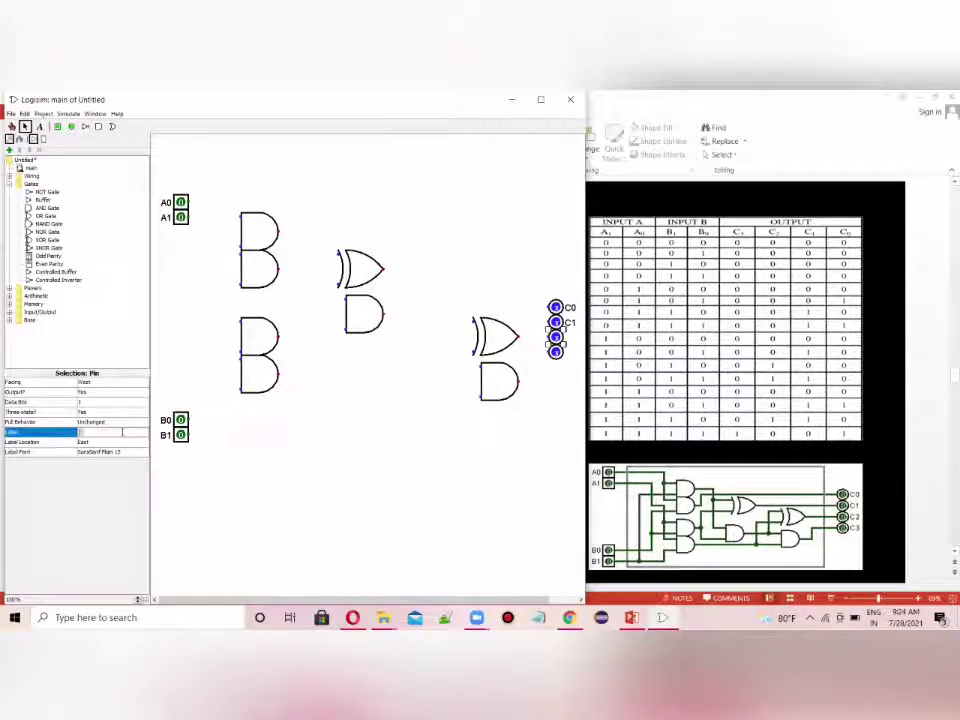
type("C2")
key("Return")
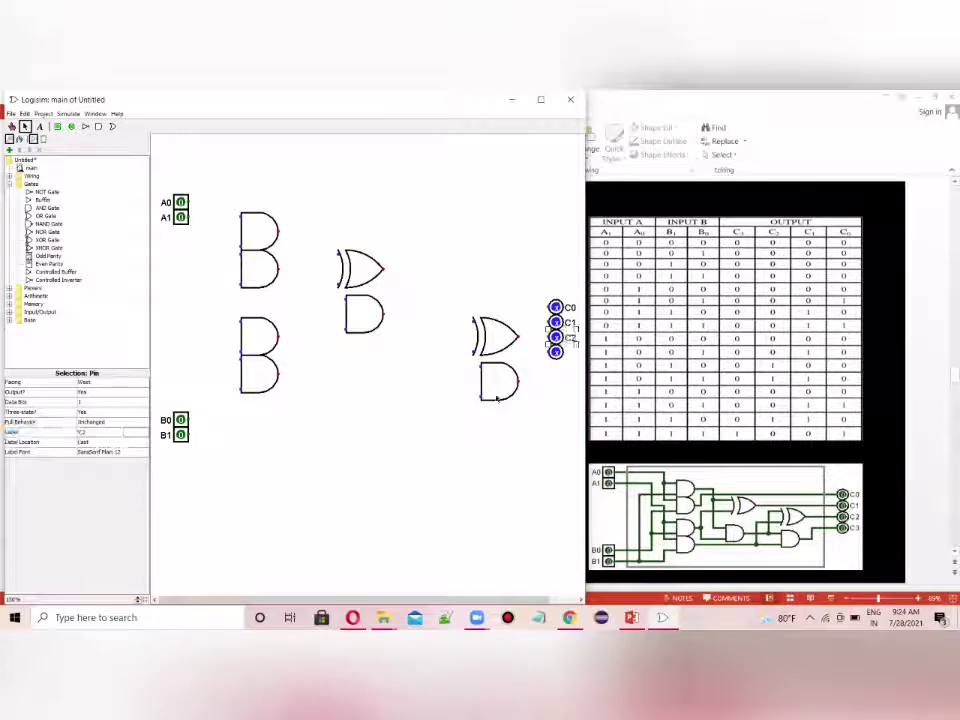
left_click(556, 352)
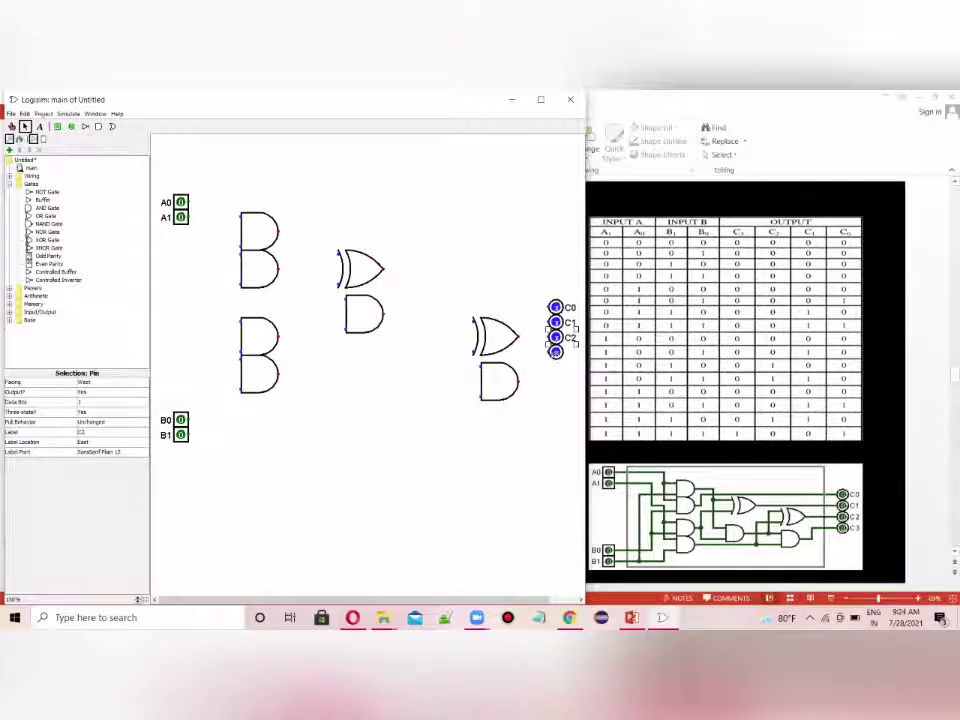
left_click(113, 433)
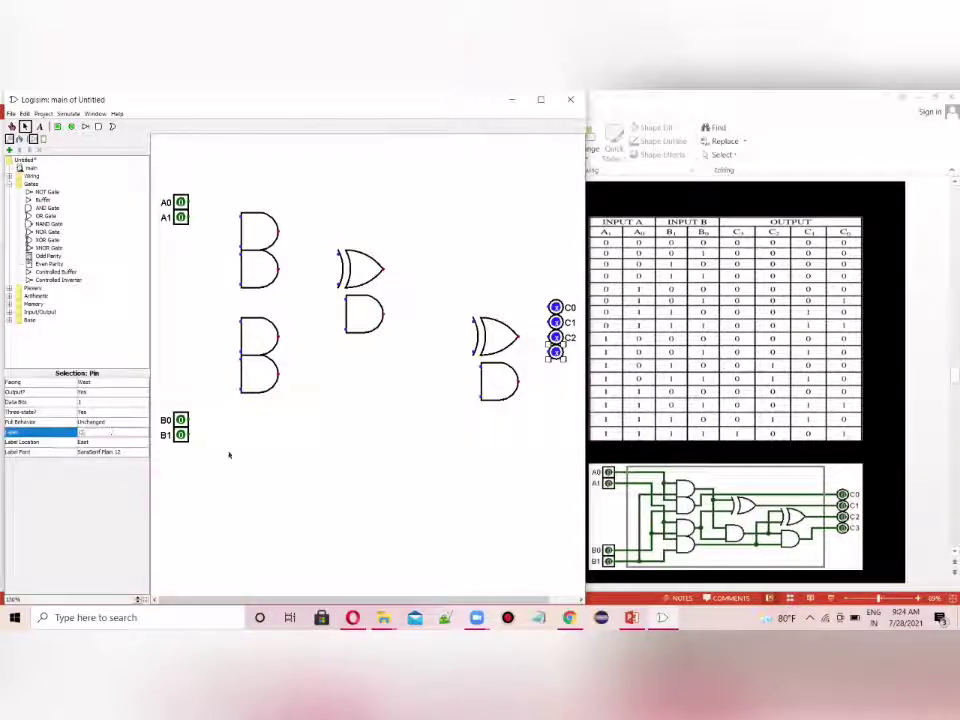
type("C3")
left_click(300, 468)
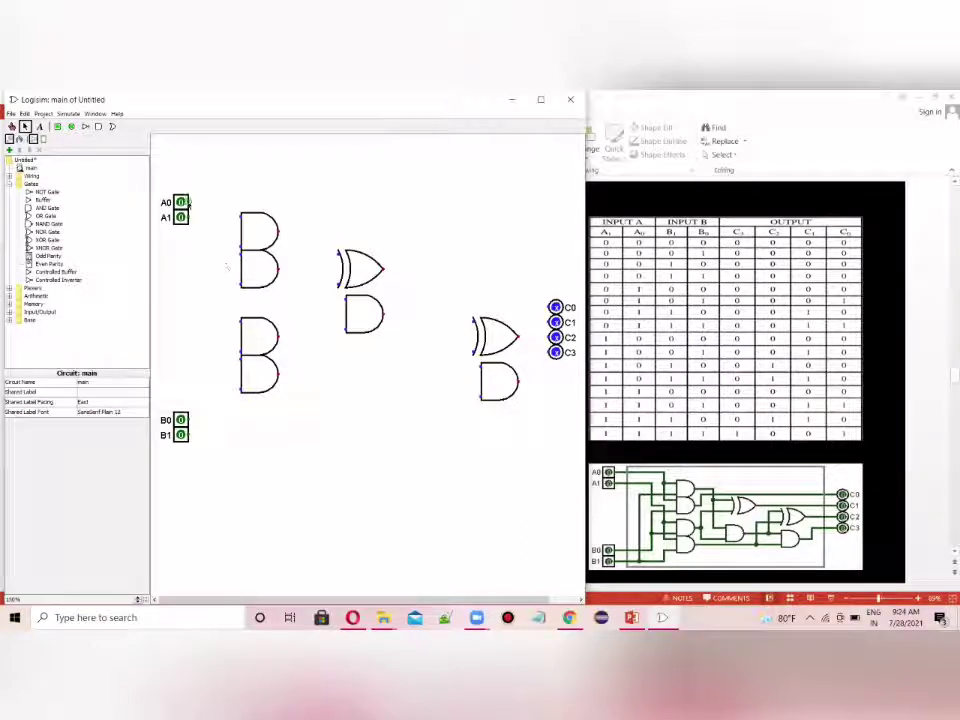
Wire A0 to the upper input of the first column's second AND gate and A1 to the upper input of the fourth.
mouse_move(187, 216)
left_mouse_down()
mouse_move(240, 216)
mouse_move(204, 202)
mouse_move(217, 254)
left_mouse_up()
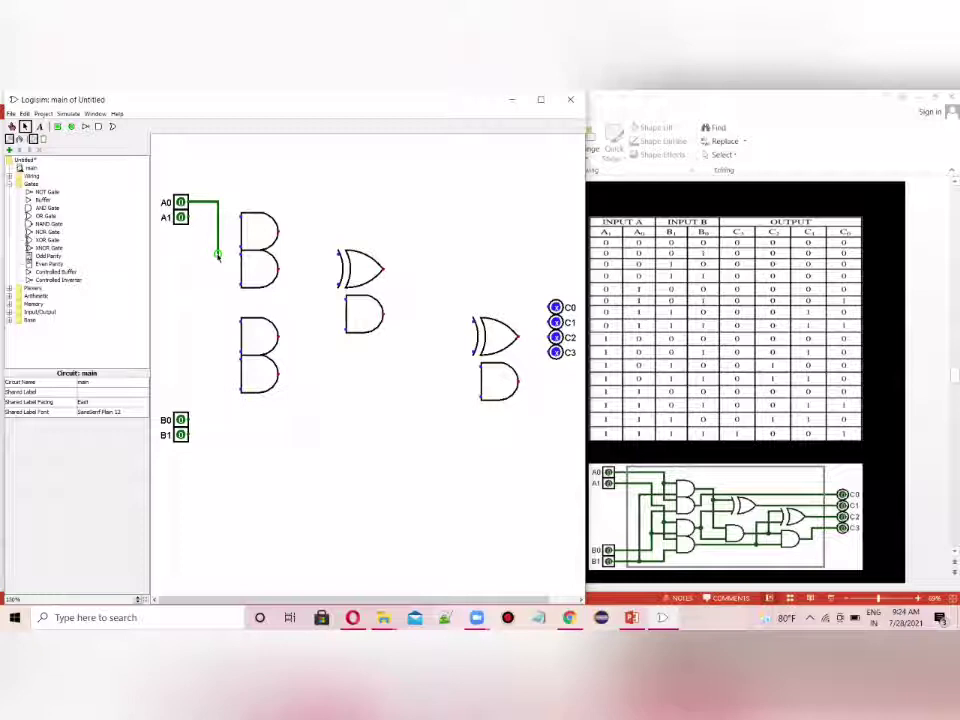
left_click_drag(217, 254, 240, 255)
left_click_drag(187, 217, 209, 362)
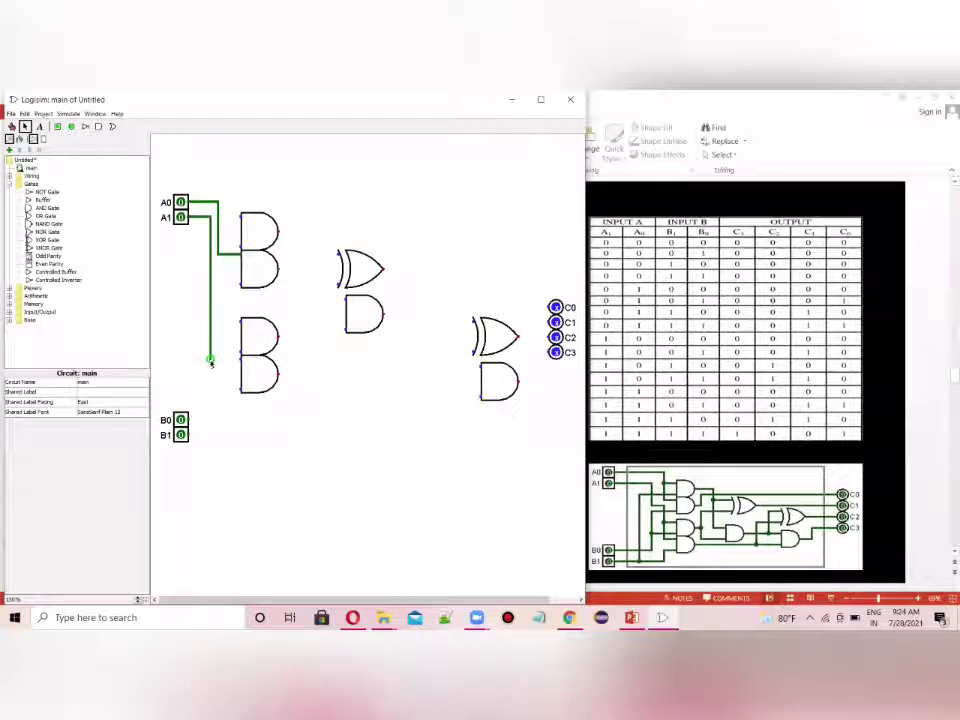
left_click_drag(211, 361, 240, 358)
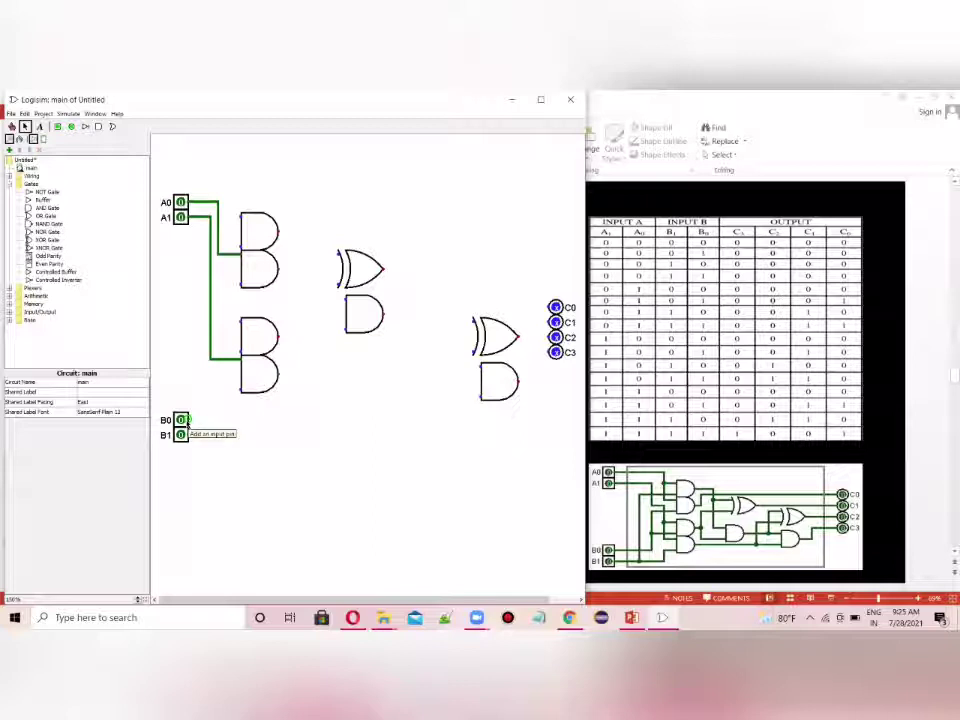
Wire B0 to the second AND gate's lower input, and B1 to the lower inputs of the fourth and first AND gates.
left_click_drag(185, 420, 236, 285)
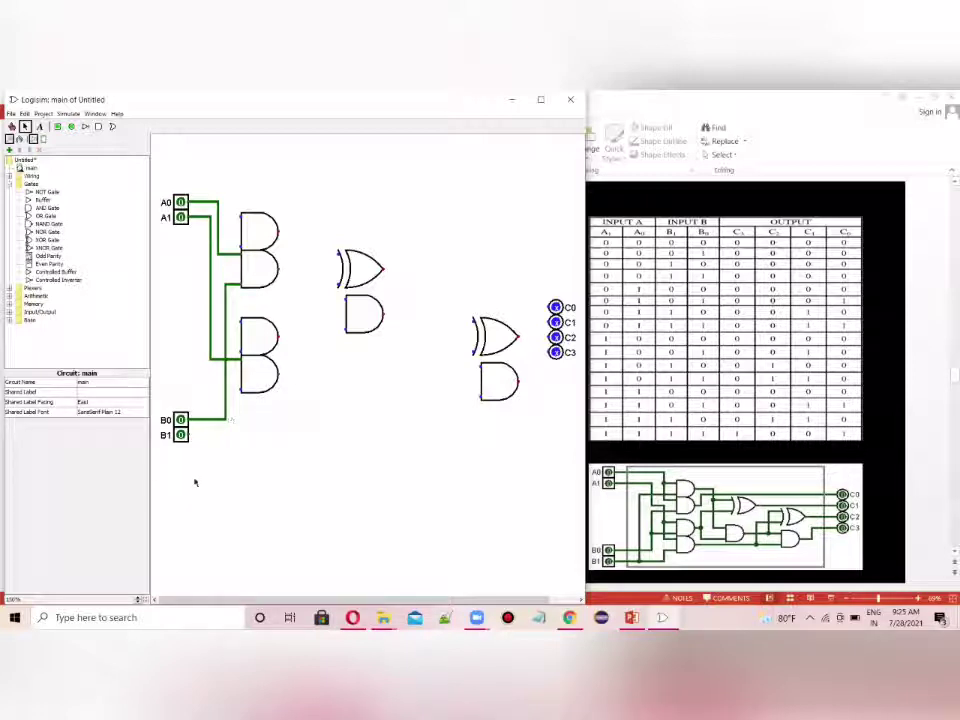
mouse_move(188, 435)
left_mouse_down()
mouse_move(236, 436)
mouse_move(235, 392)
left_mouse_up()
left_click_drag(240, 247, 203, 433)
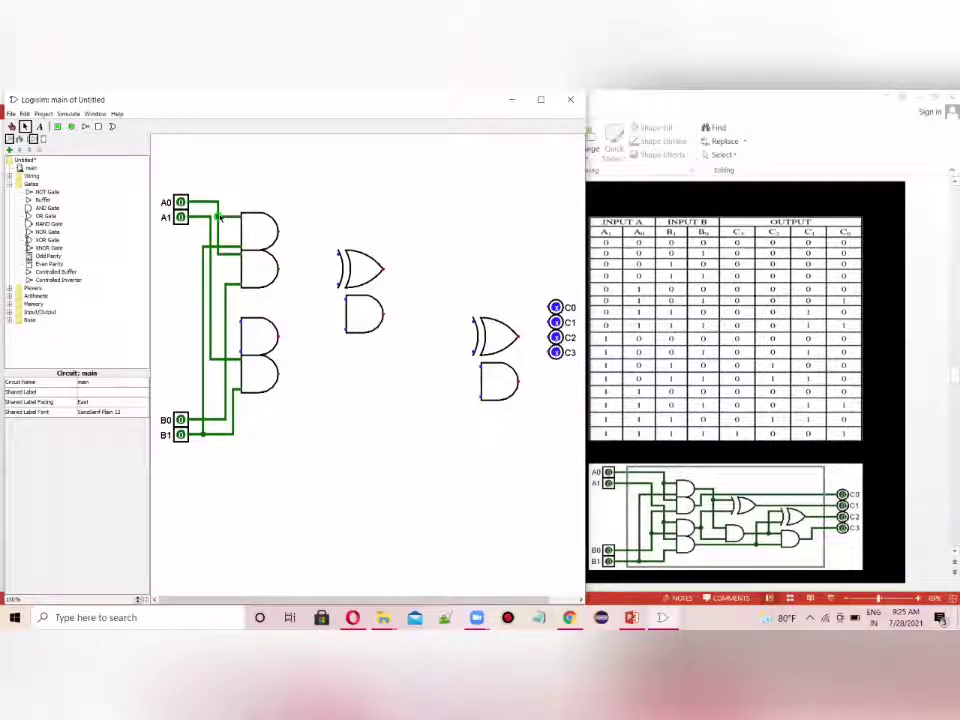
Branch A0 to the first AND gate's upper input, and A1 and B0 to the third AND gate's upper and lower inputs.
left_click_drag(218, 215, 241, 240)
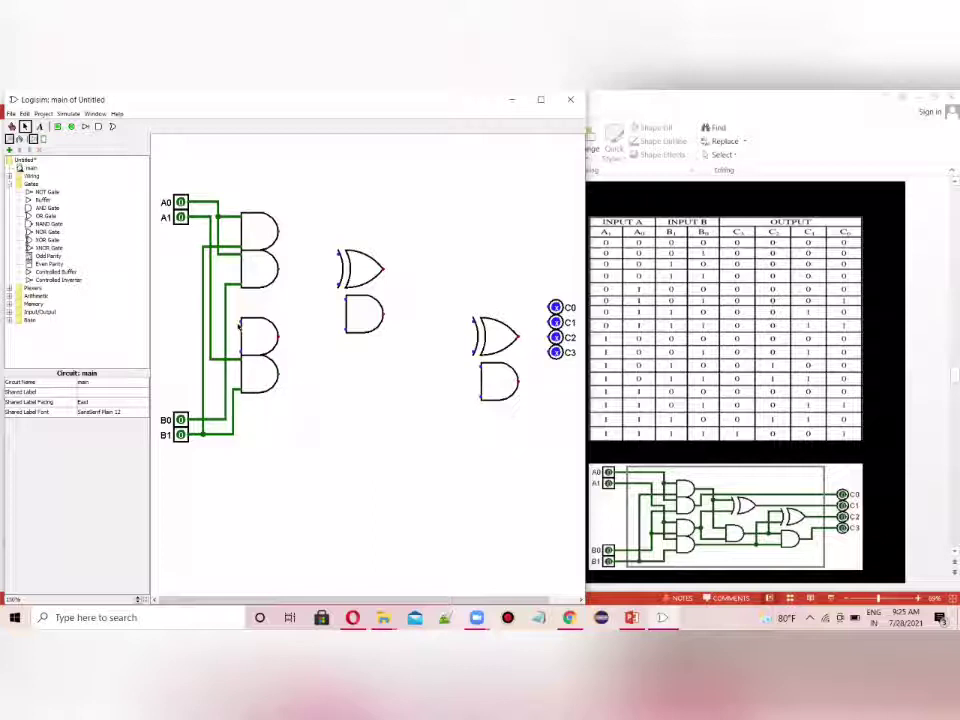
left_click_drag(239, 325, 213, 327)
left_click_drag(241, 353, 226, 354)
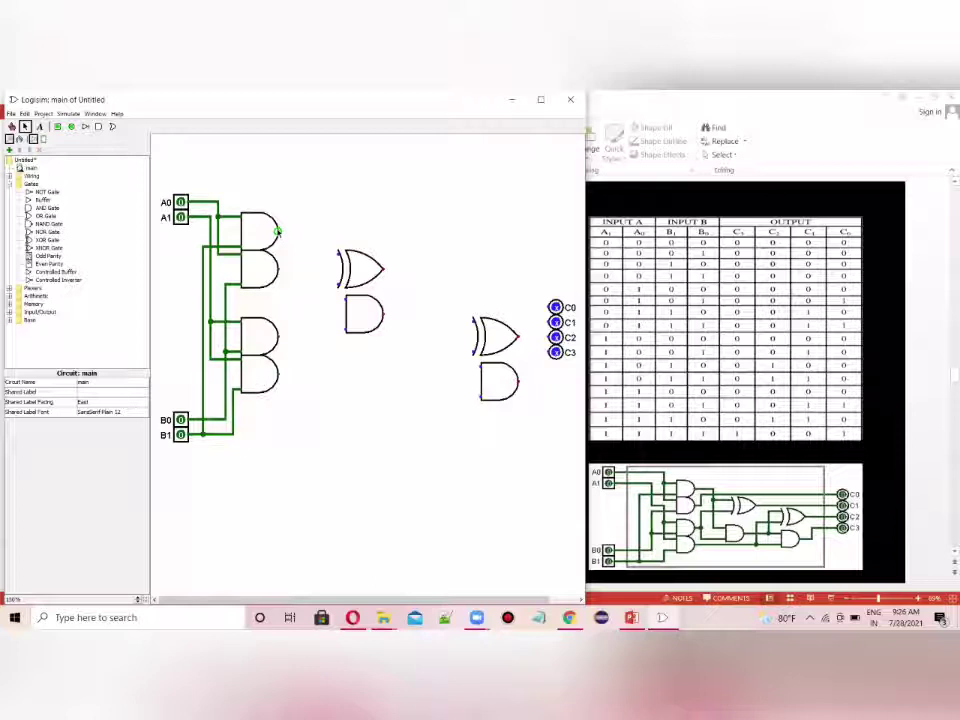
Wire the first AND gate's output to the middle column AND gate's upper input and the second AND gate's output to C0.
mouse_move(279, 231)
left_mouse_down()
mouse_move(294, 243)
mouse_move(301, 304)
mouse_move(346, 298)
left_mouse_up()
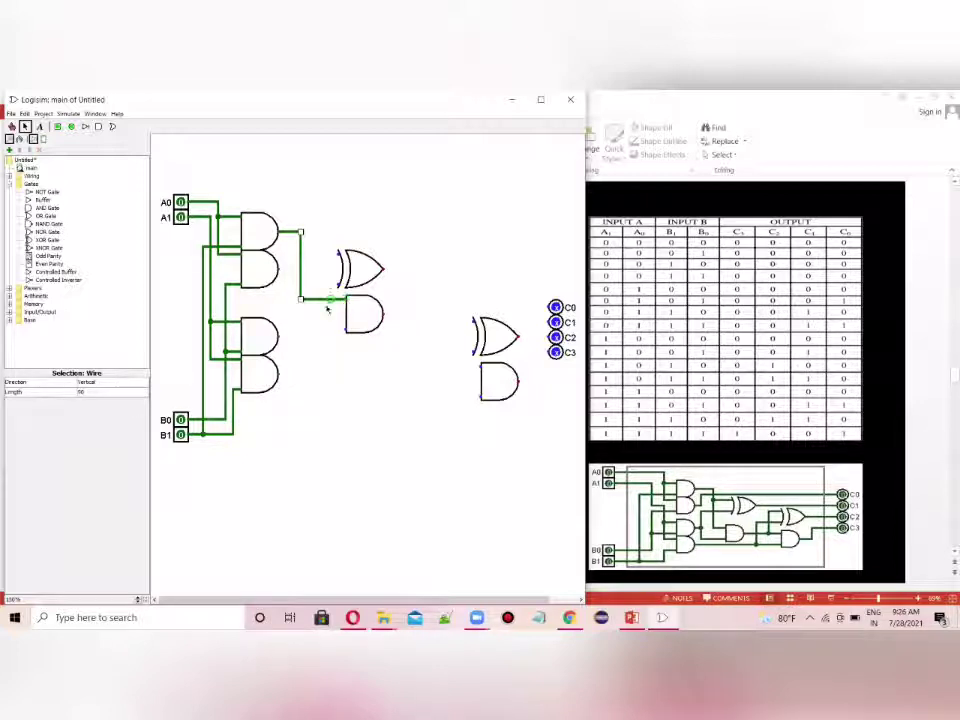
left_click_drag(280, 271, 293, 243)
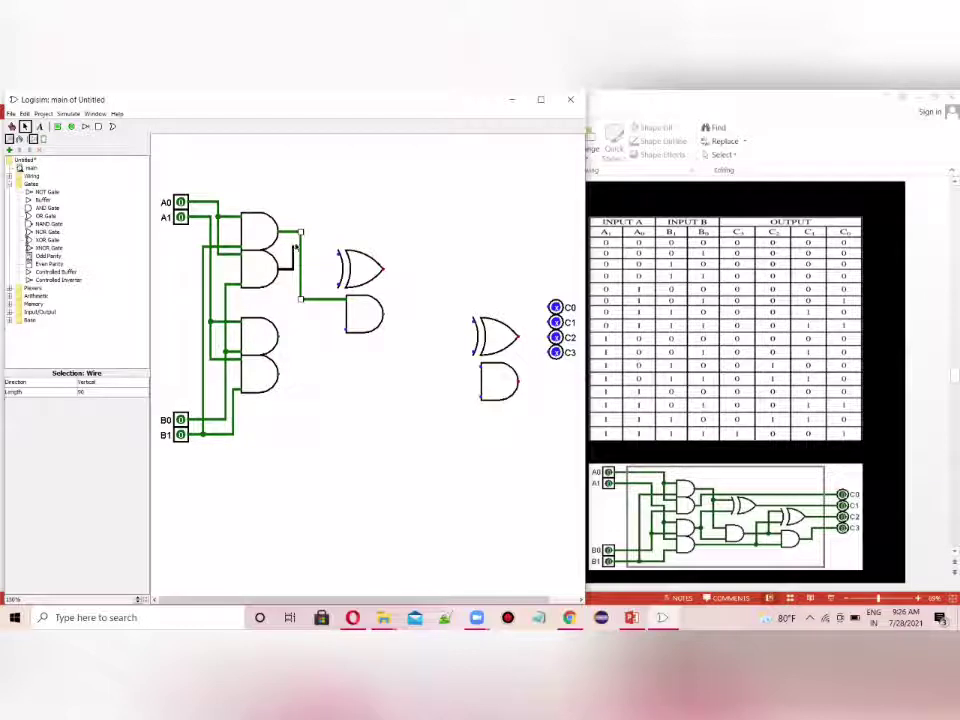
mouse_move(293, 246)
left_mouse_down()
mouse_move(463, 252)
mouse_move(518, 272)
mouse_move(525, 306)
mouse_move(546, 306)
left_mouse_up()
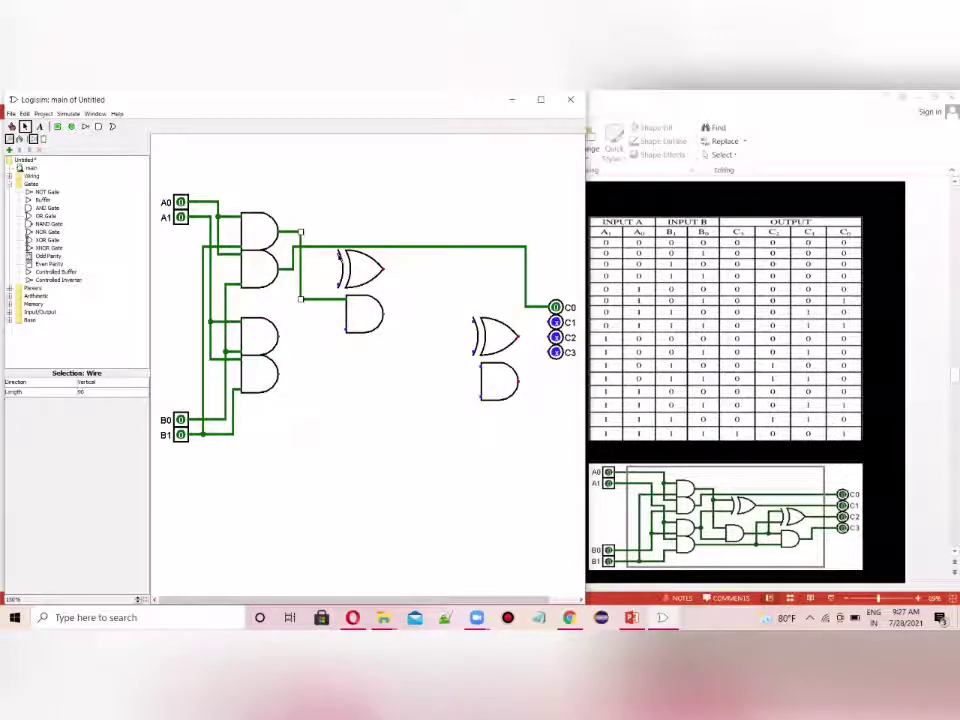
Wire the first and third AND gates' outputs to the middle XOR gate's inputs, and branch the third's output to the middle AND gate's lower input.
left_click_drag(339, 255, 281, 338)
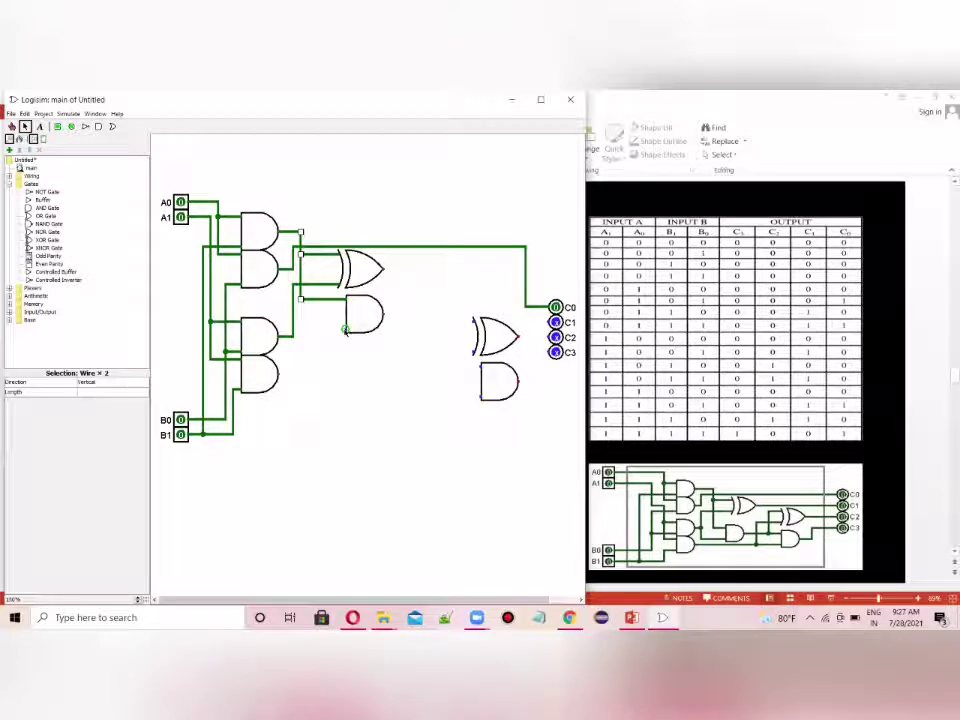
left_click(346, 331)
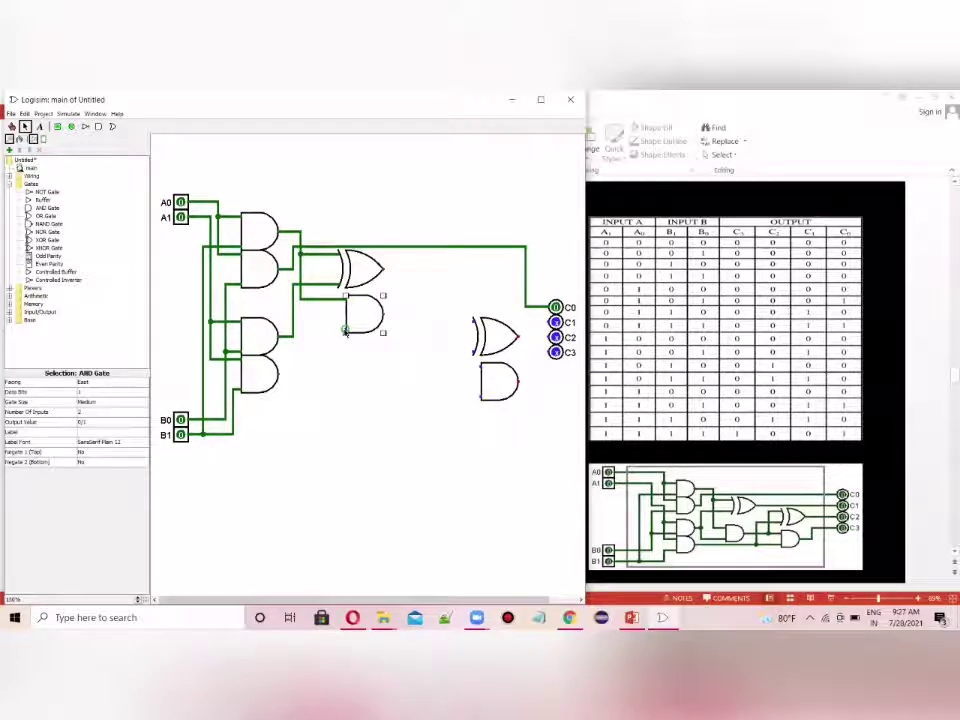
left_click_drag(344, 331, 293, 331)
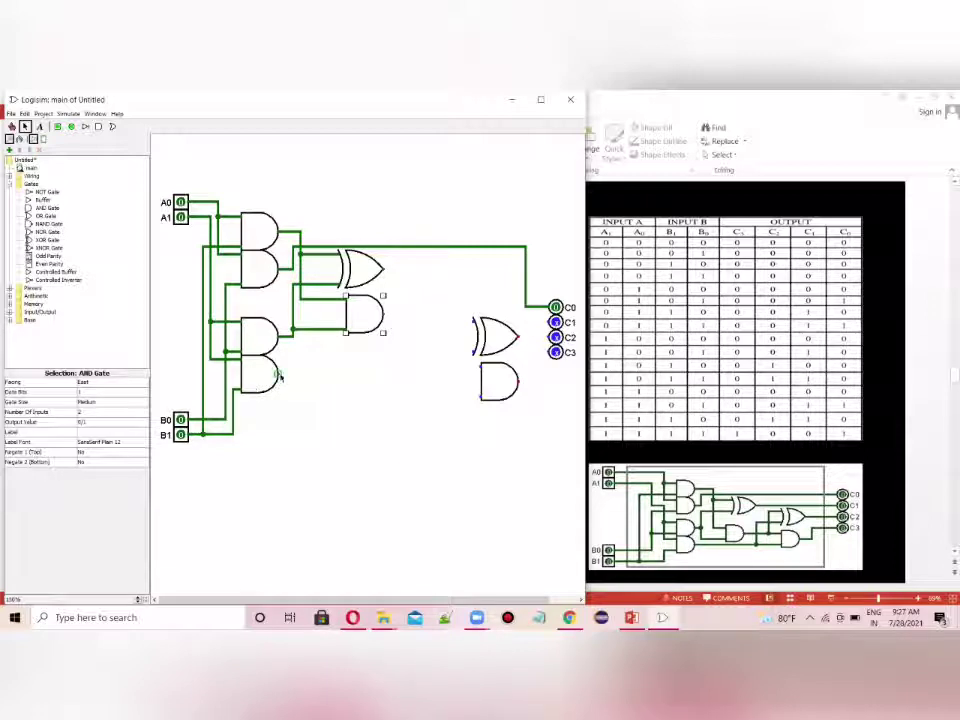
Wire the fourth AND gate's output to the last AND gate's lower input, and the middle AND gate's output to its upper input.
left_click_drag(281, 375, 480, 397)
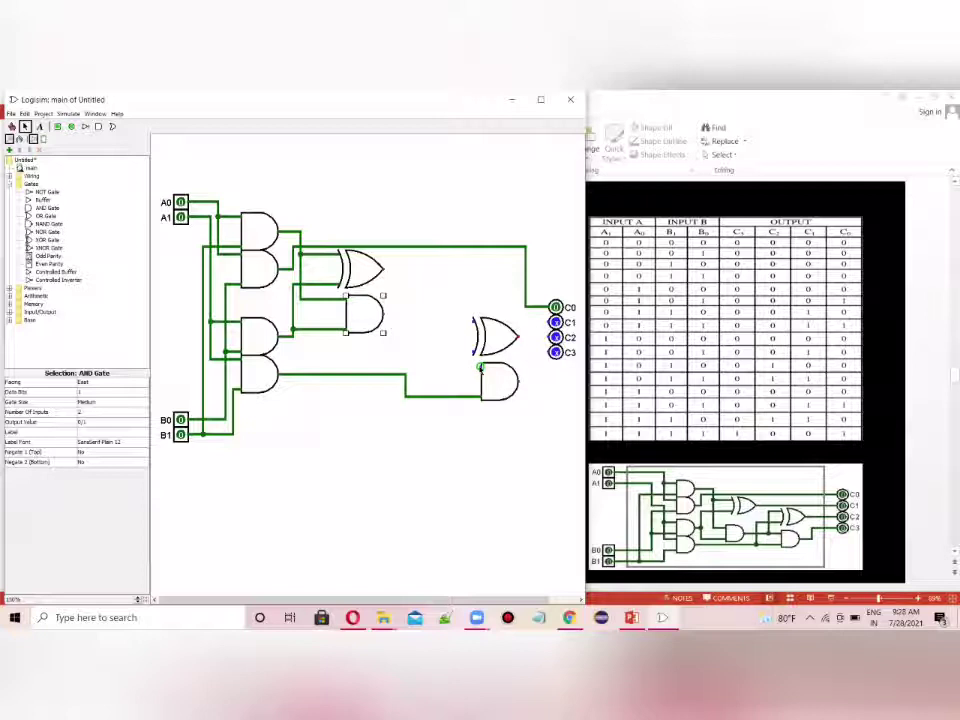
left_click_drag(481, 367, 412, 315)
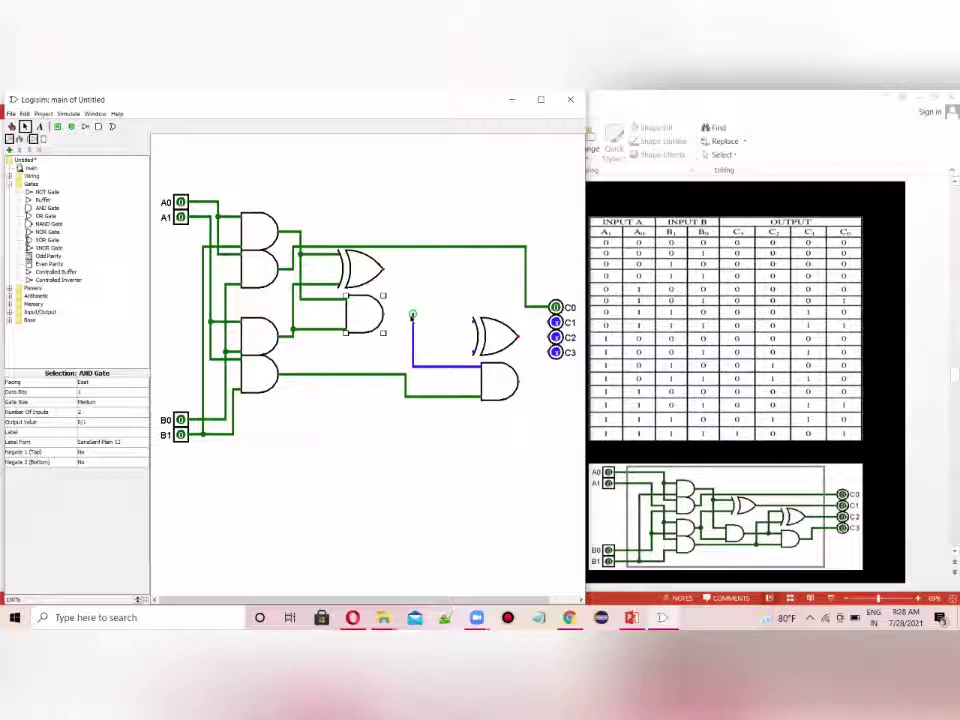
left_click_drag(412, 315, 383, 315)
Wire the last AND gate's output to C3, the last XOR gate's output to C2, and the middle XOR gate's output to C1.
left_click_drag(520, 383, 553, 356)
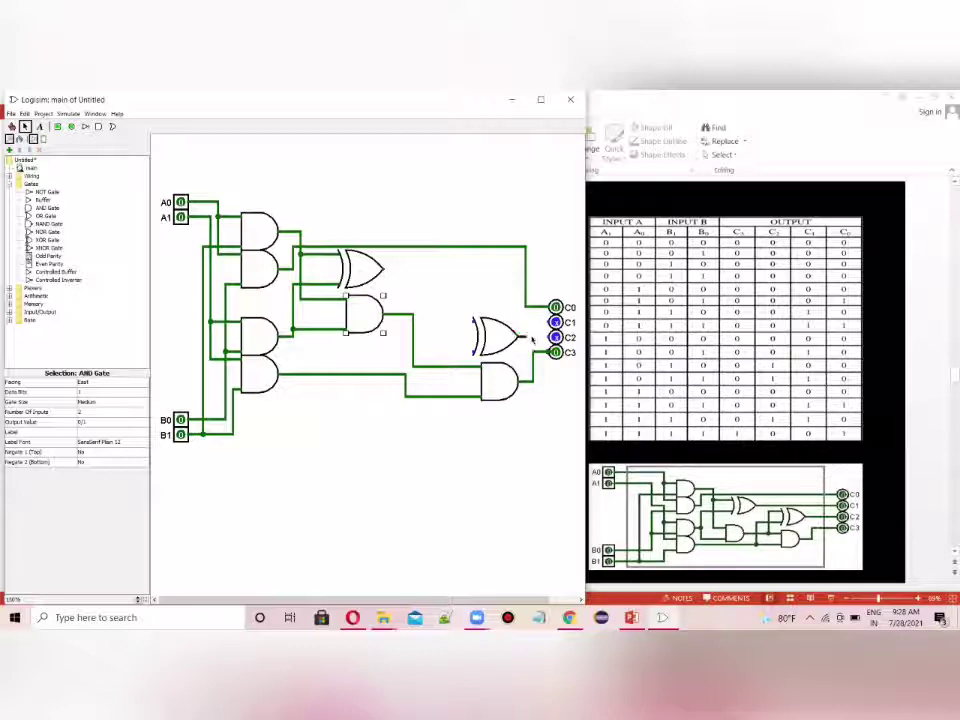
left_click_drag(522, 338, 553, 338)
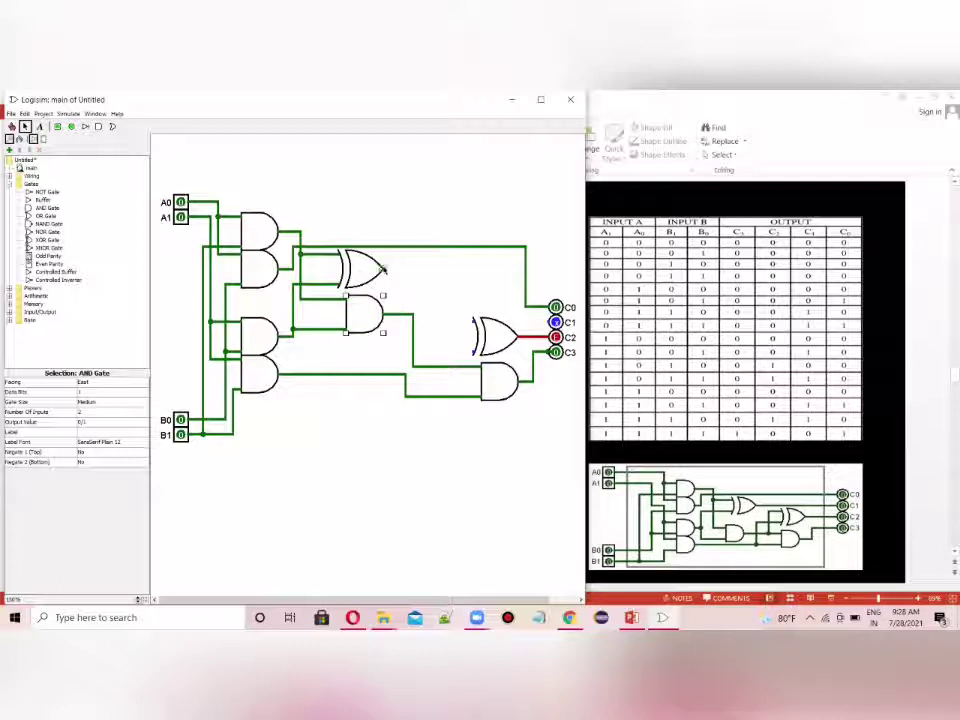
left_click_drag(383, 268, 519, 322)
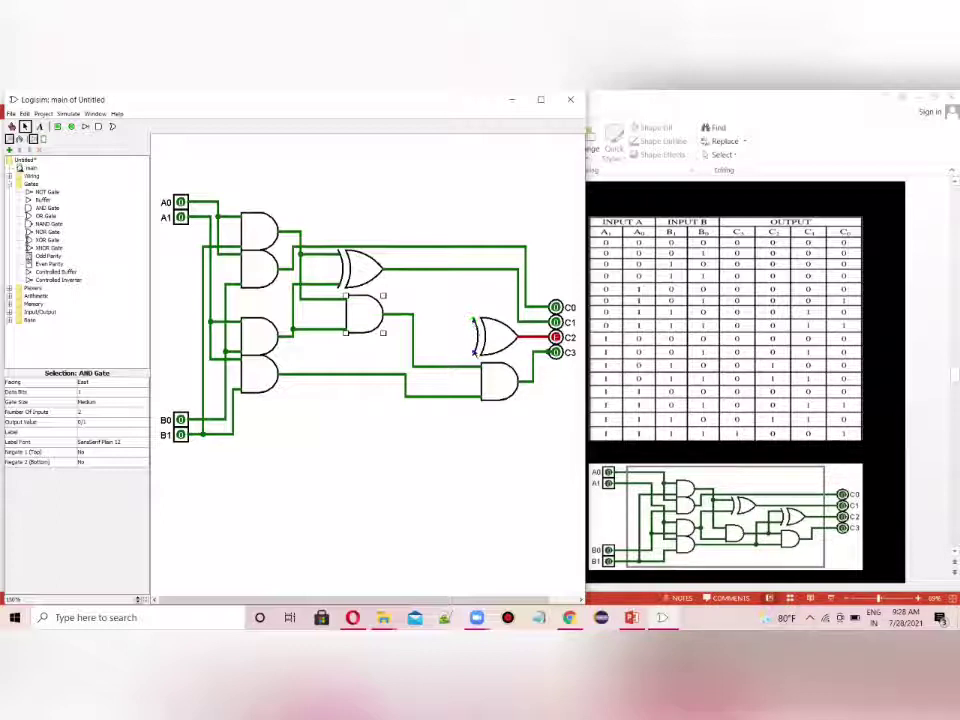
Branch the last AND gate's lower and upper input wires to the last XOR gate's lower and upper inputs respectively.
left_click_drag(472, 353, 435, 396)
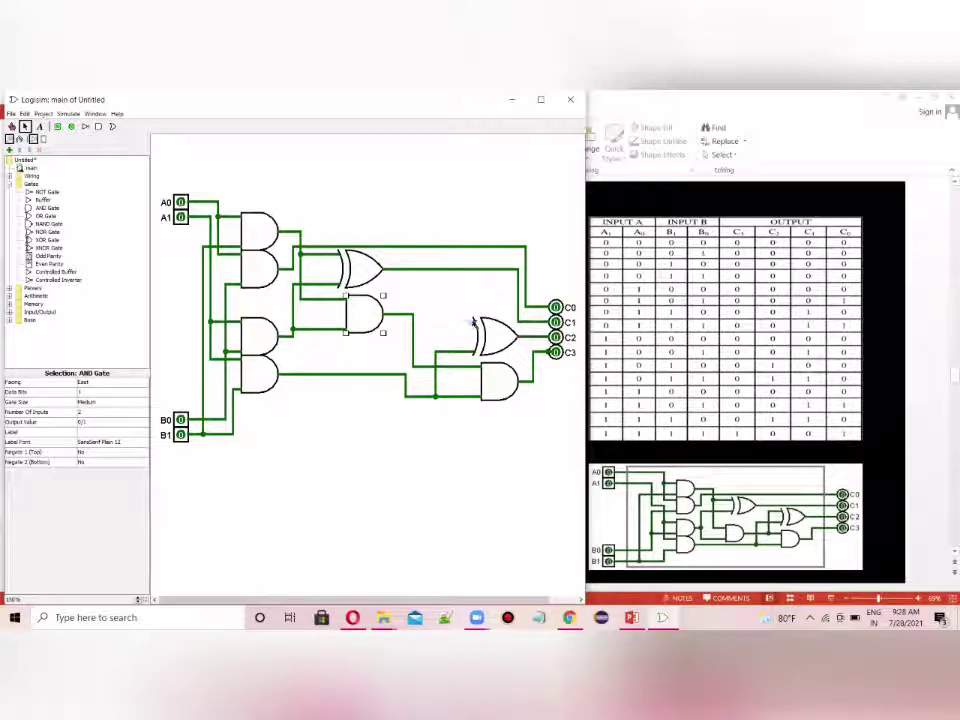
left_click_drag(473, 321, 451, 366)
left_click(392, 428)
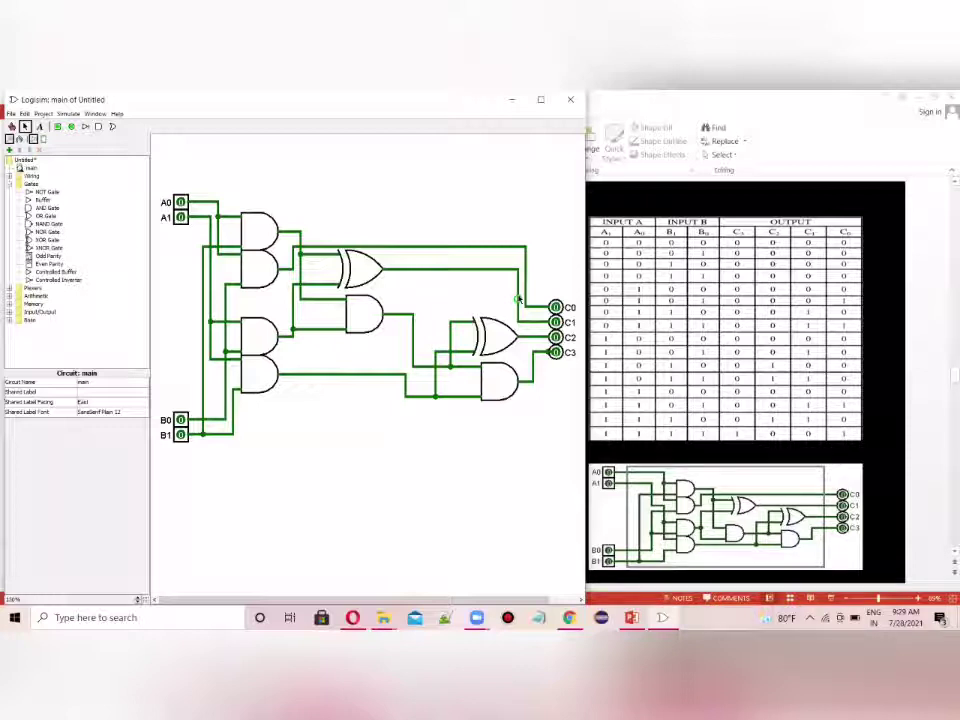
left_click(614, 203)
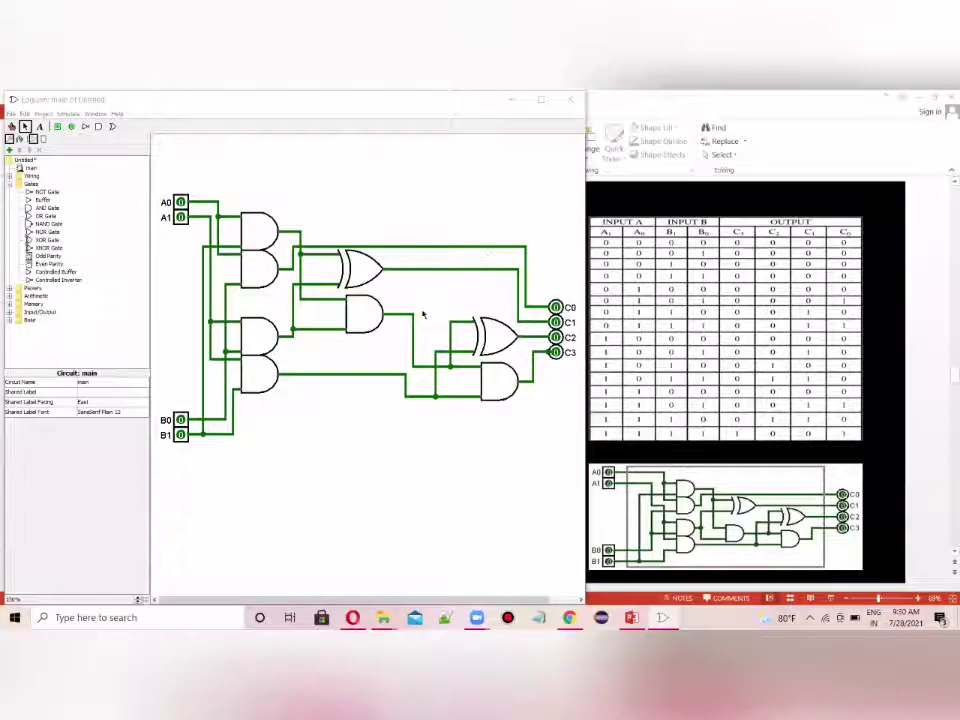
left_click(423, 314)
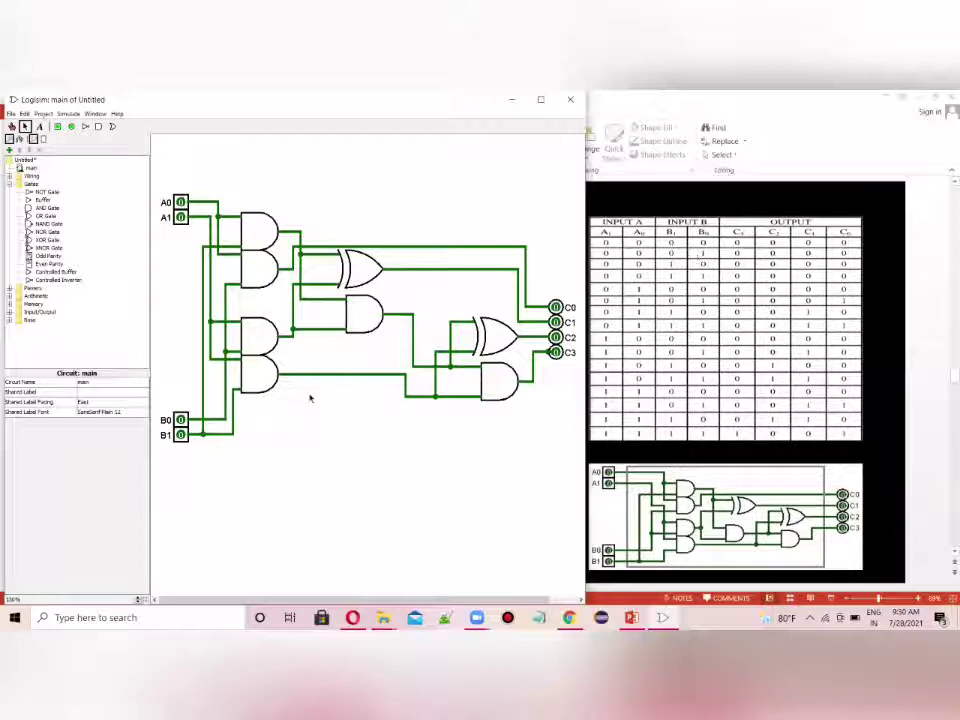
Test the multiplier against the truth table by setting B0, A0, B1 and A1 to 1 one after another, and finally B1 to 0.
left_click(12, 127)
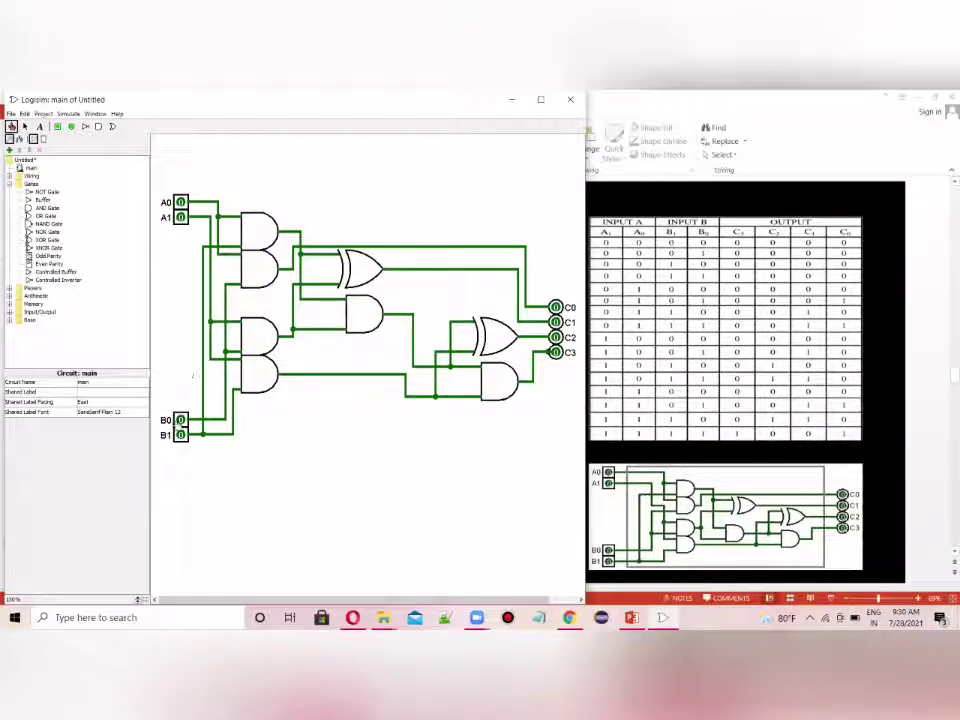
left_click(177, 422)
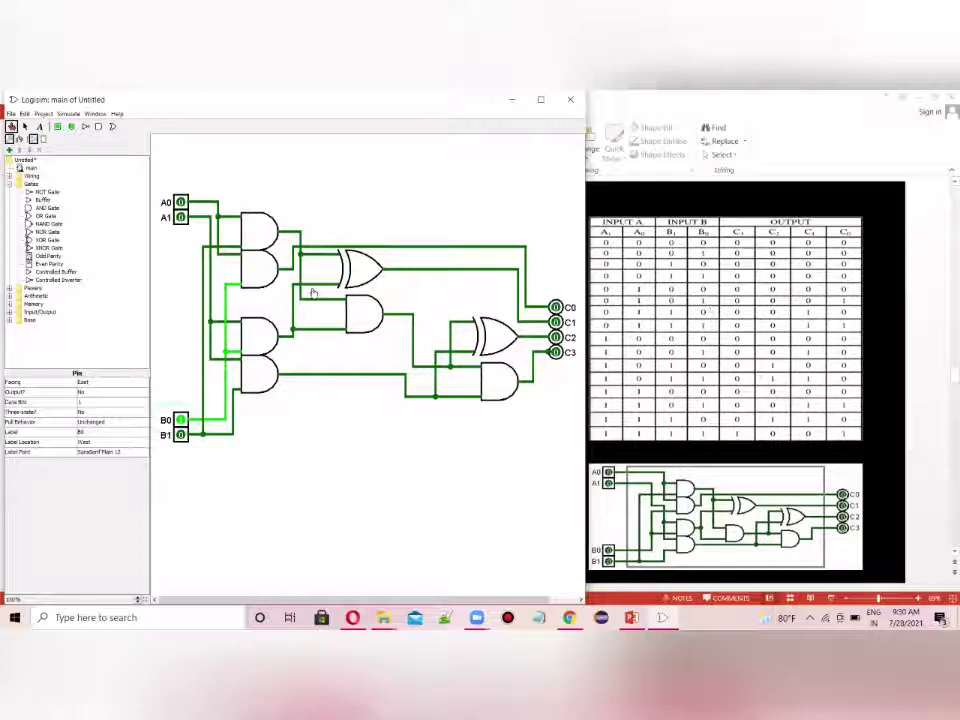
left_click(180, 202)
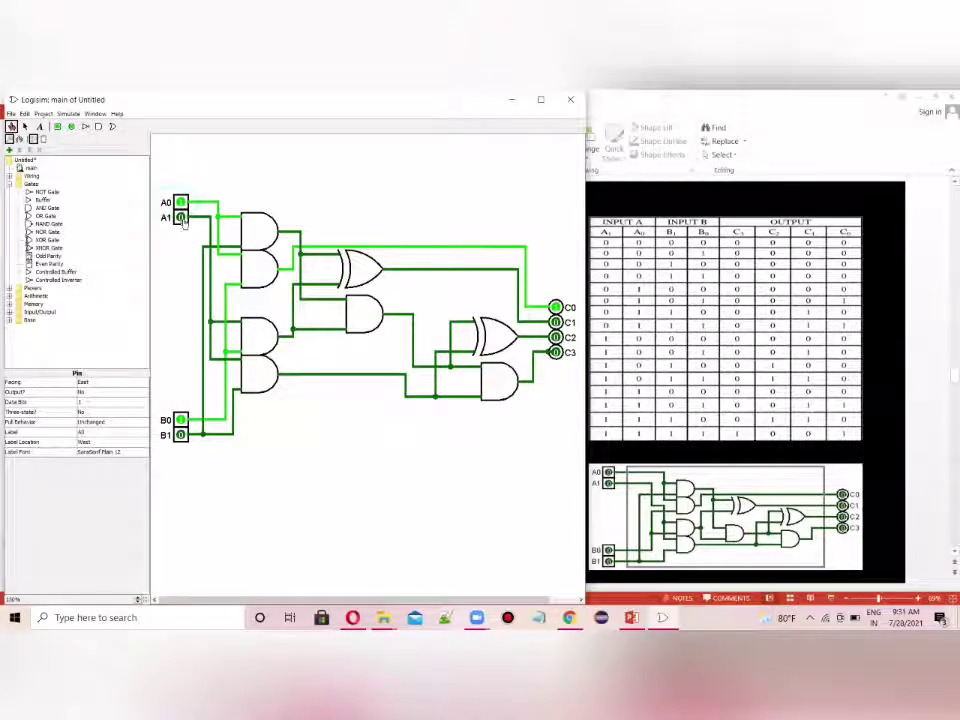
left_click(181, 435)
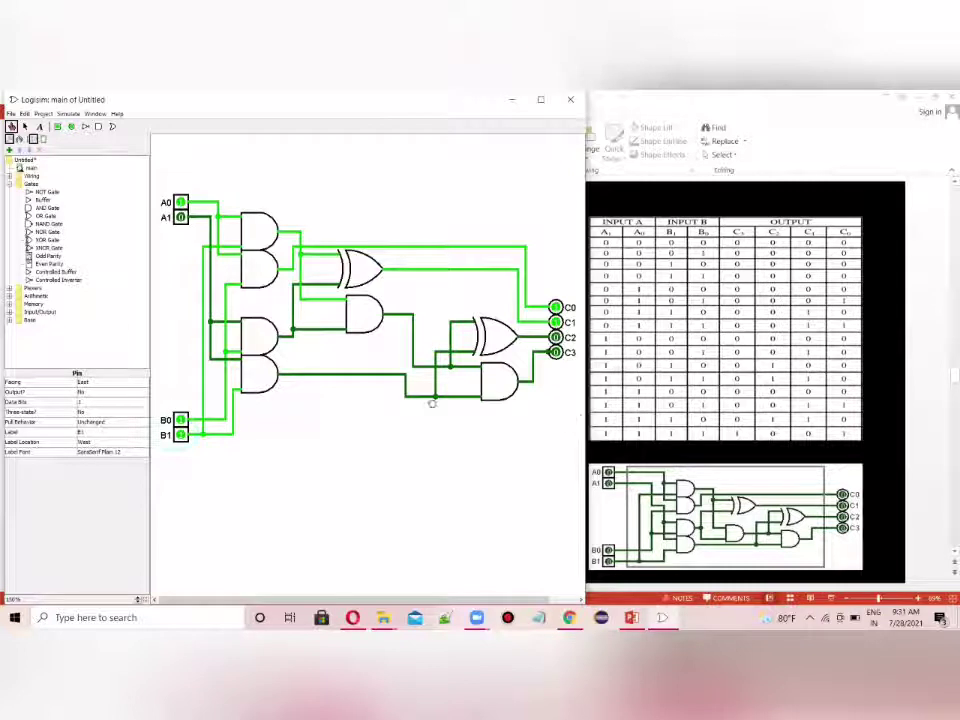
left_click(180, 217)
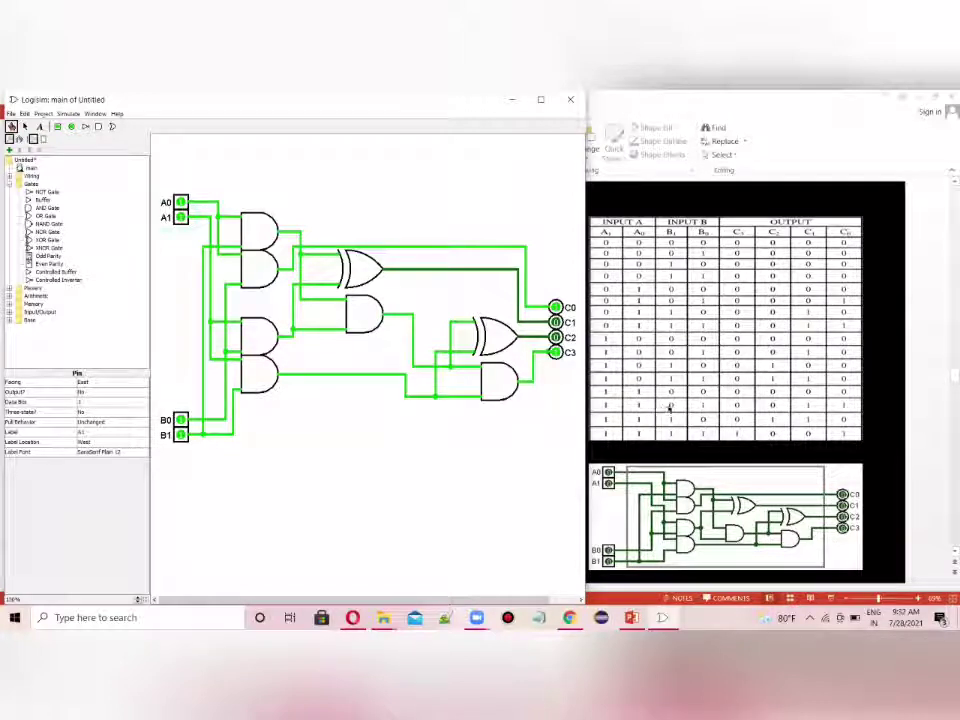
left_click(180, 435)
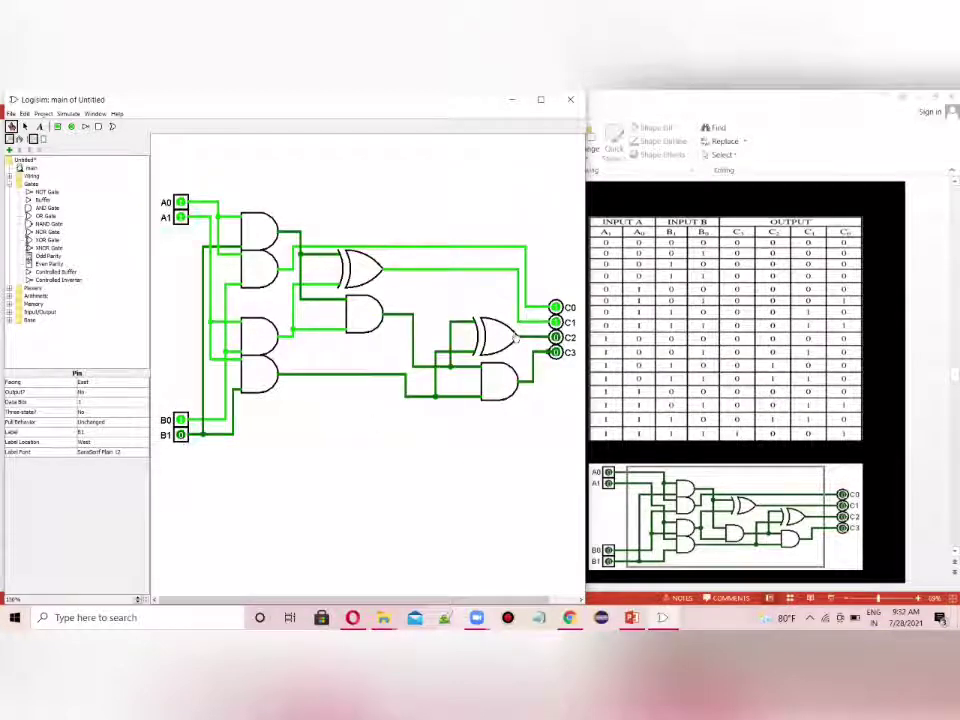